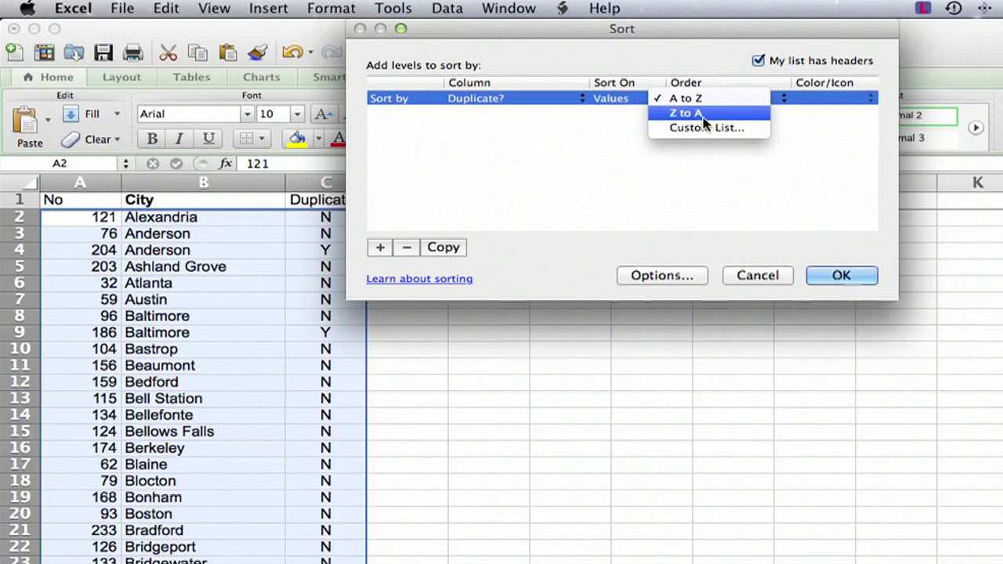
- Sort the flagged list by Duplicate? in Z to A order so Y rows come first
left_click(698, 112)
left_click(832, 276)
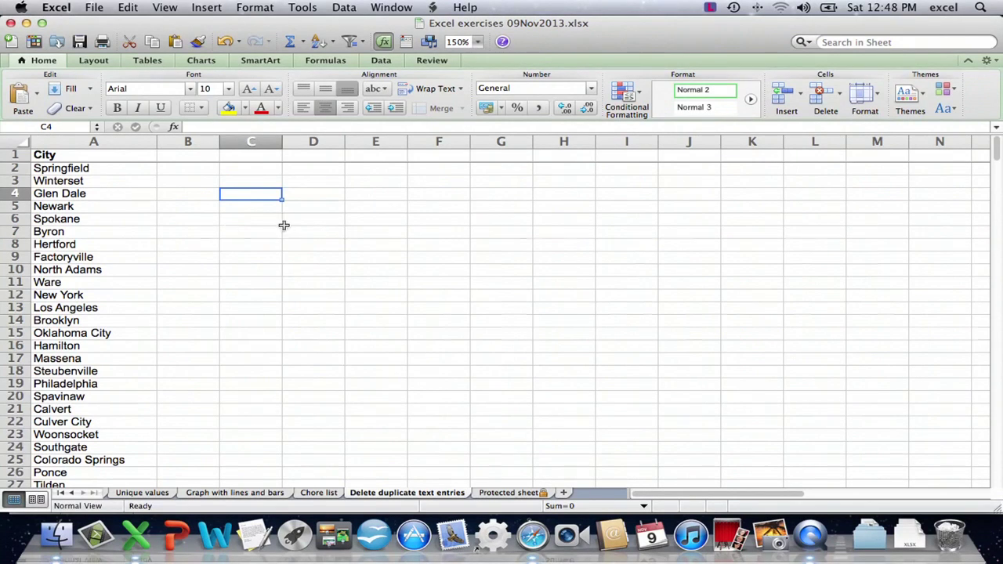
- Insert a new empty column A before the City column
left_click(188, 256)
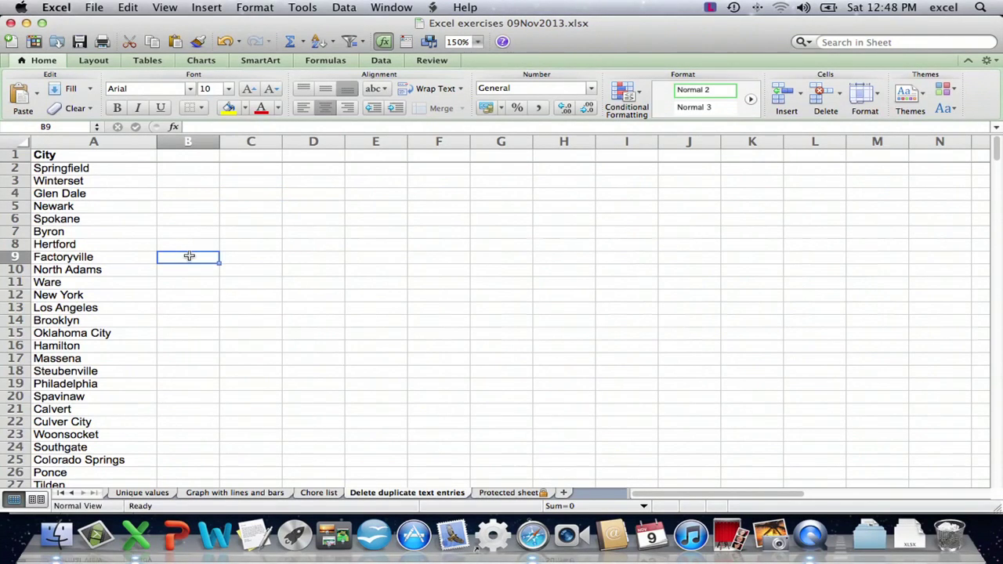
left_click(263, 235)
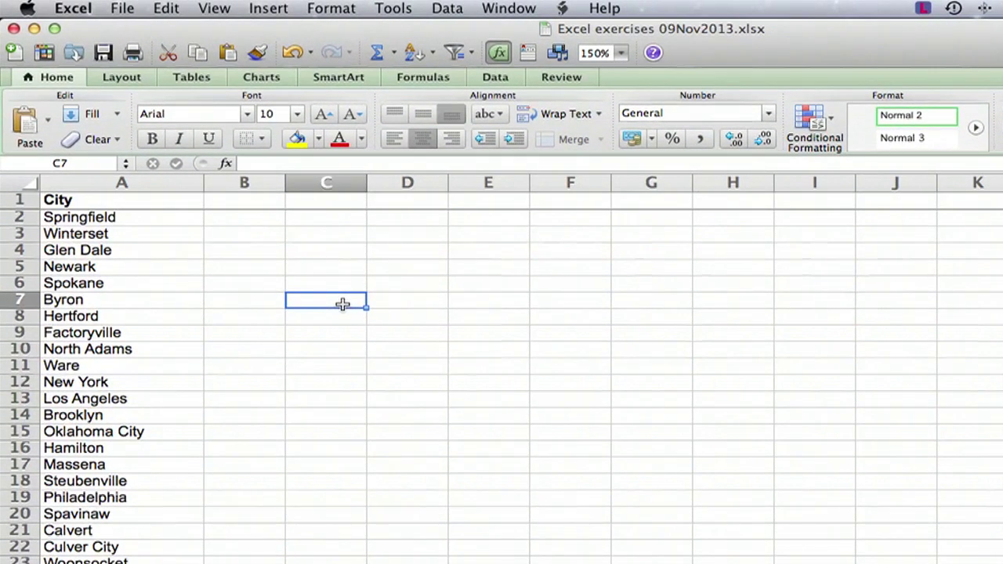
left_click(294, 268)
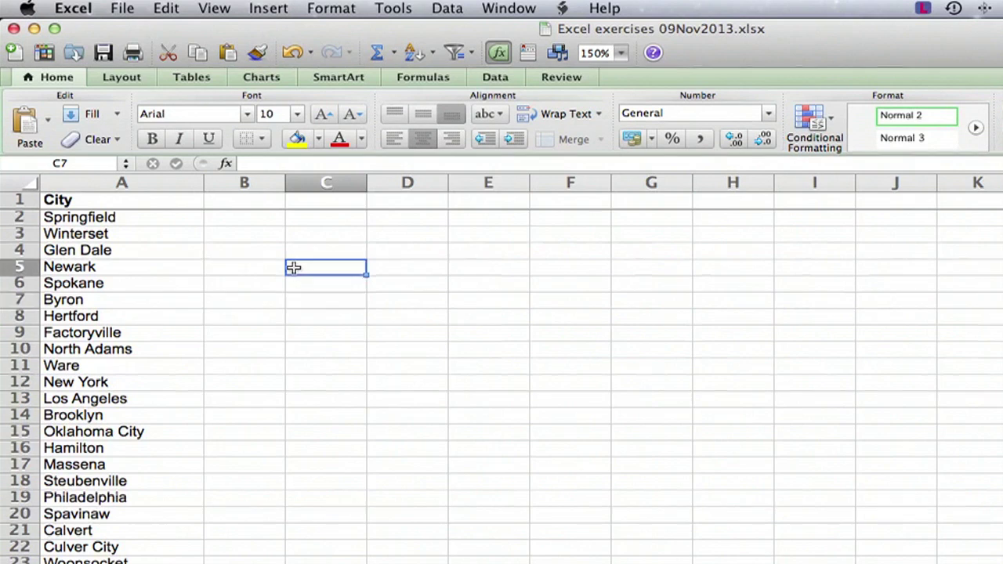
left_click(167, 182)
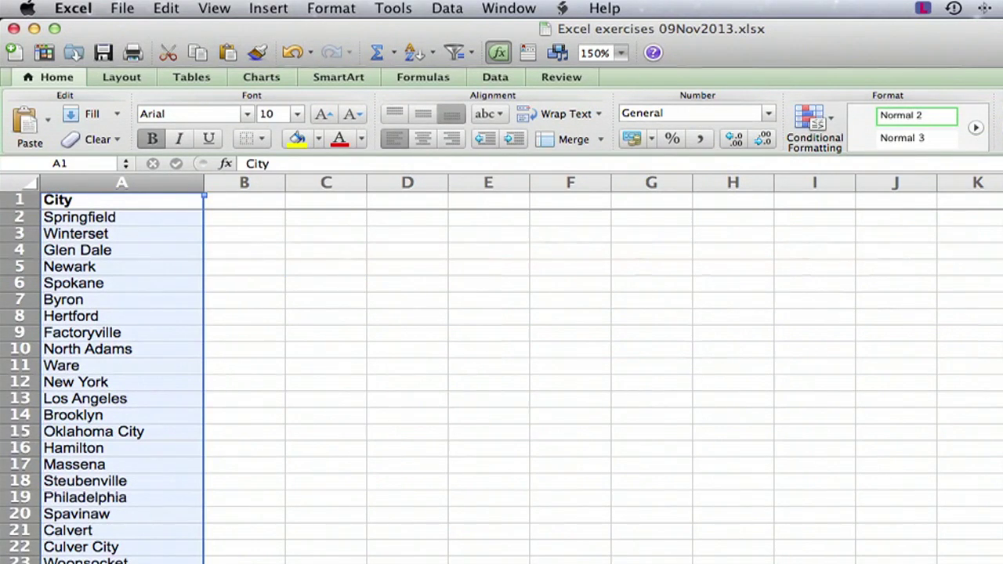
left_click(268, 8)
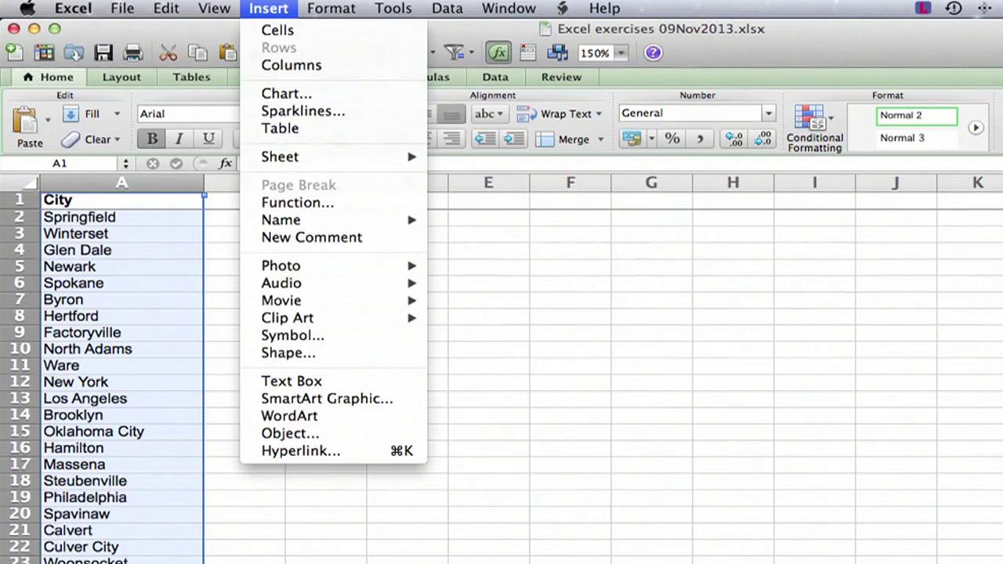
left_click(290, 65)
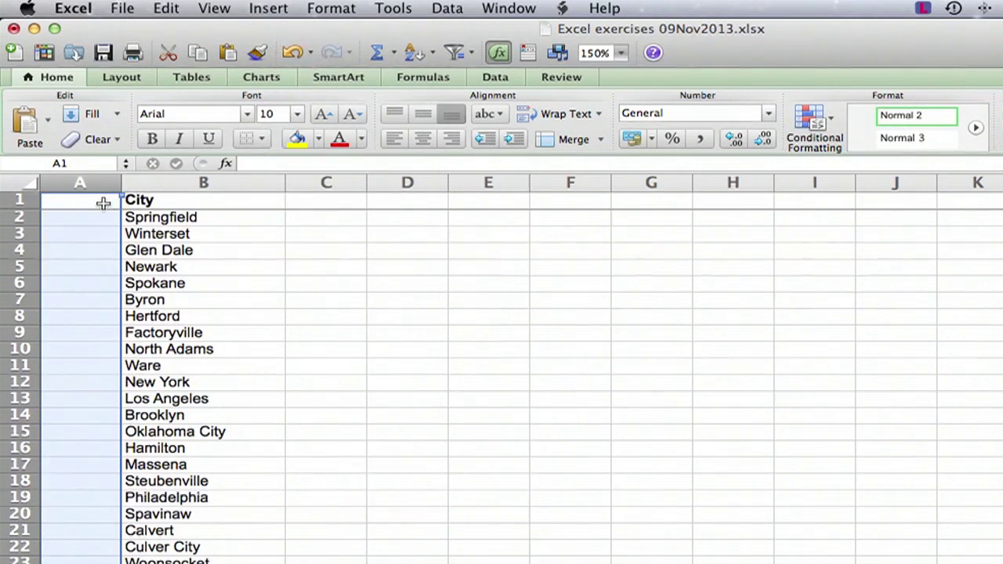
- Head column A 'No' and fill it with consecutive numbers 1, 2, 3… down the list
left_click(103, 202)
type("No")
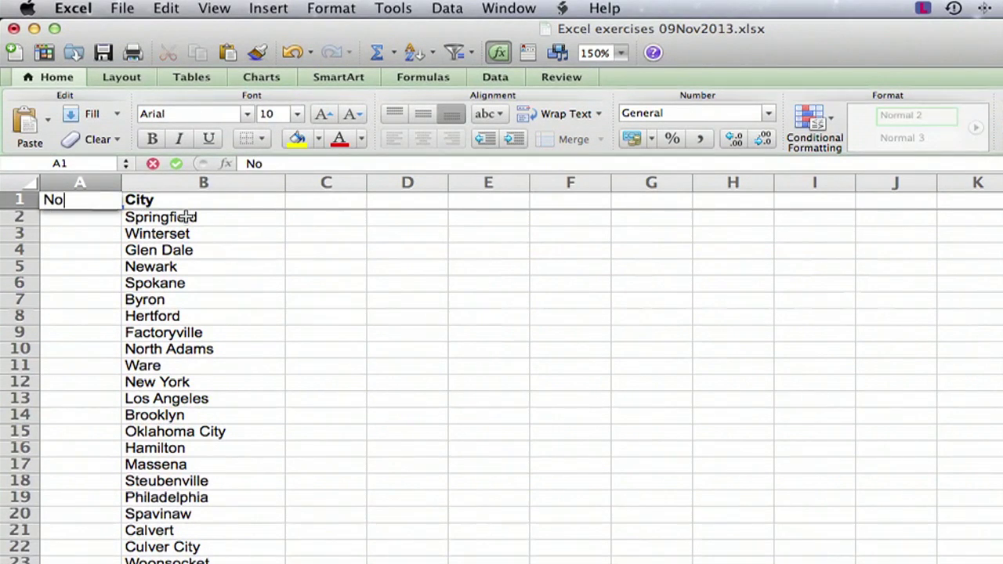
key("Return")
type("1")
key("Return")
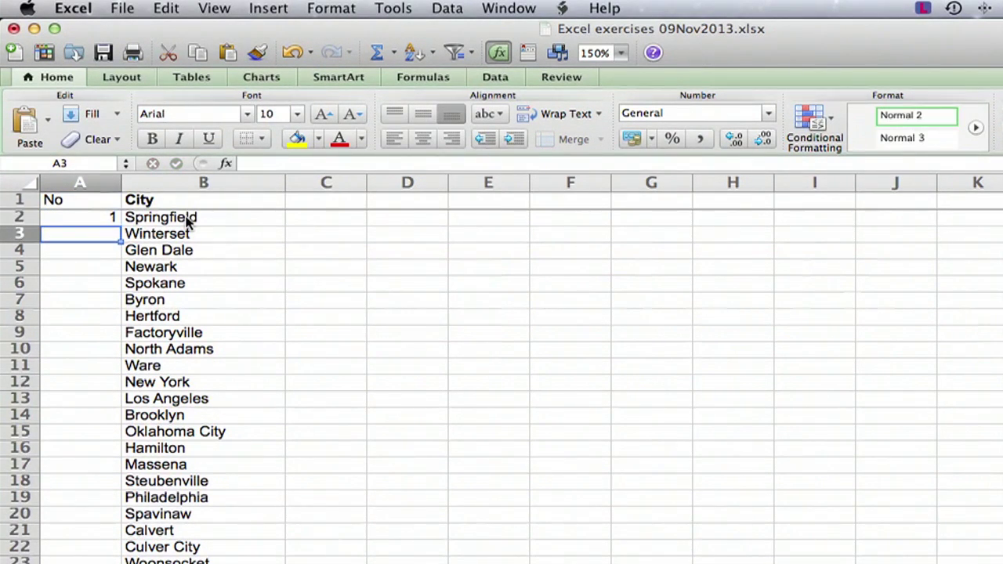
type("2")
key("Return")
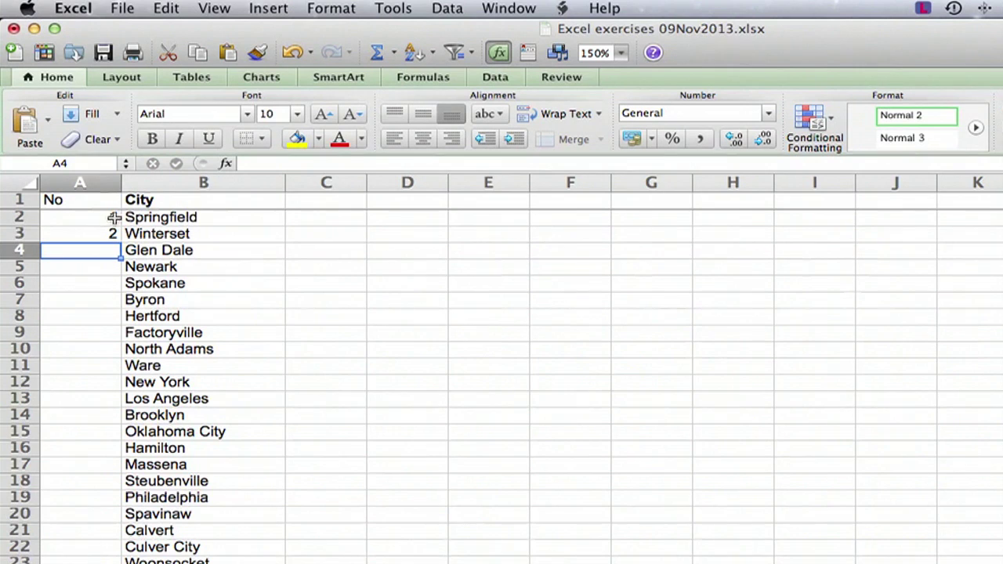
left_click(104, 220)
left_click_drag(104, 220, 105, 231)
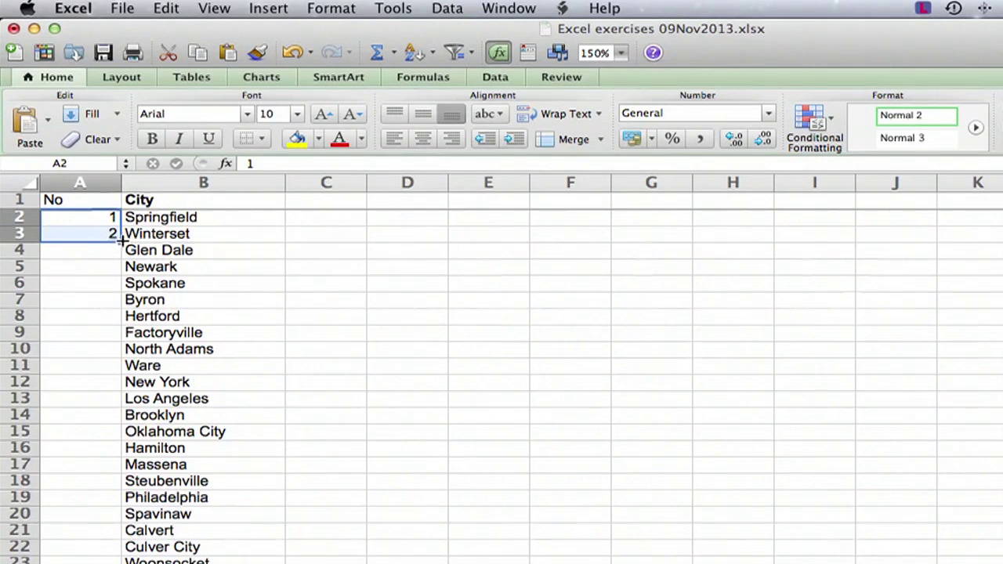
double_click(119, 241)
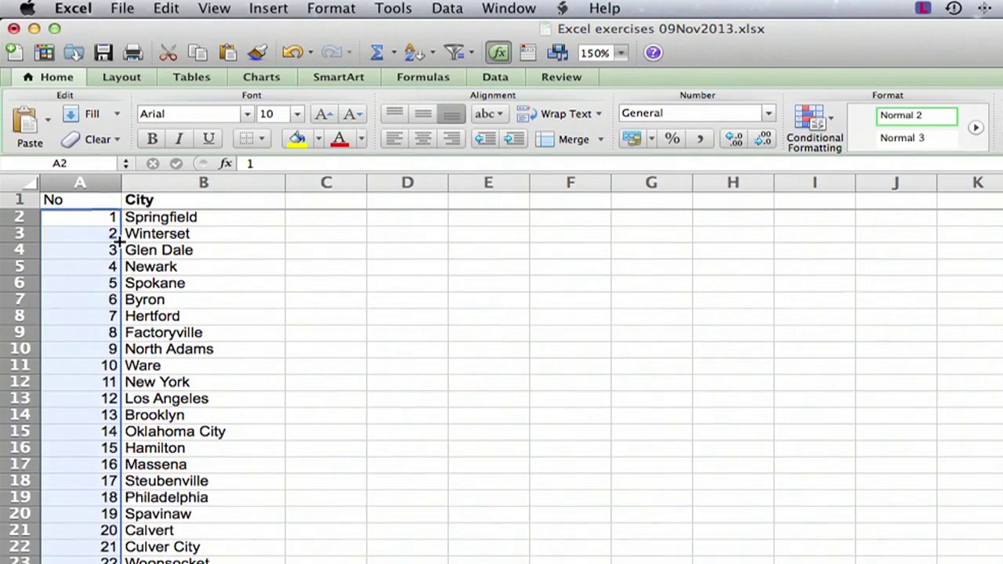
left_click(399, 329)
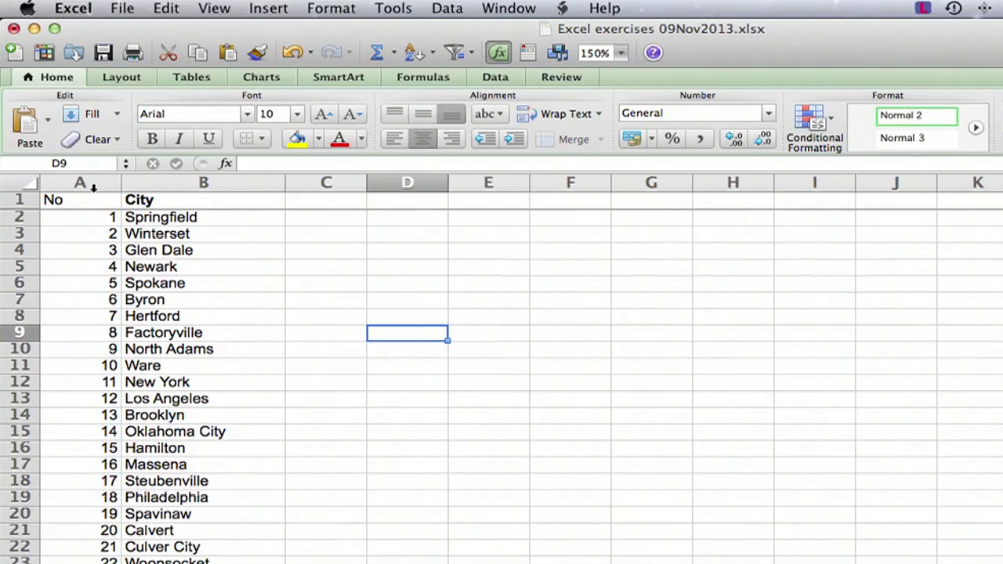
- Sort columns A:B by City, A to Z, and scroll to check grouped repeats
left_click_drag(97, 182, 203, 183)
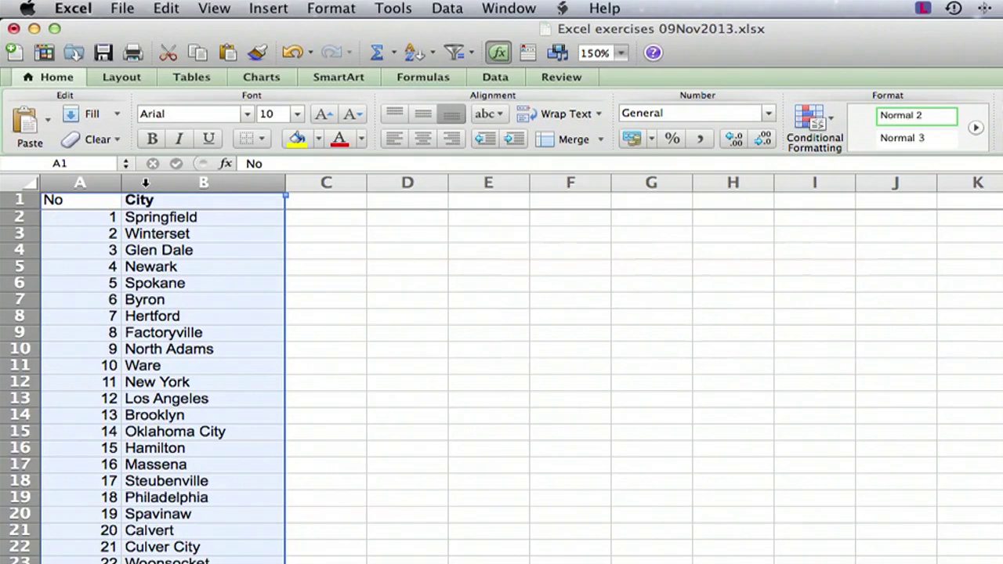
left_click(447, 8)
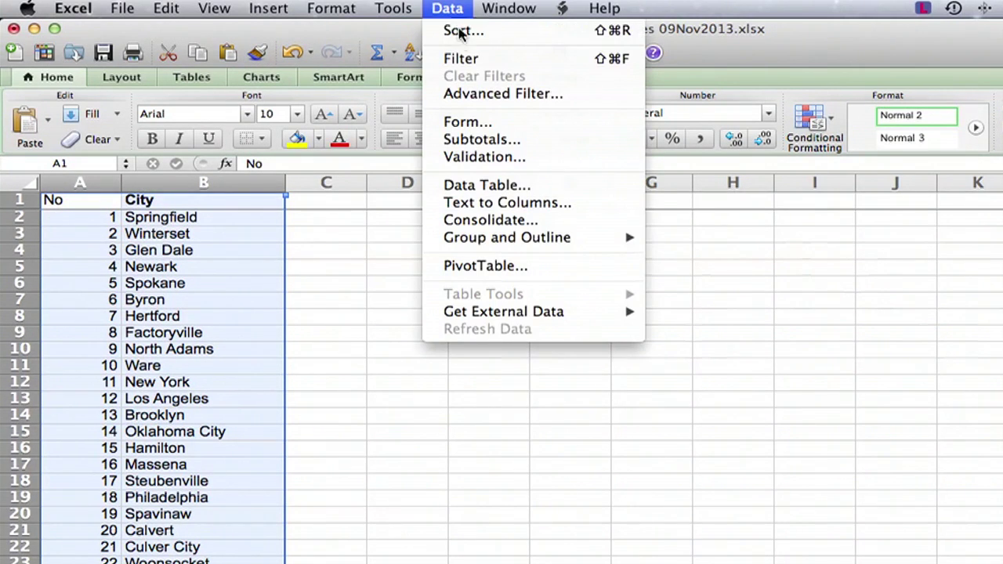
left_click(461, 32)
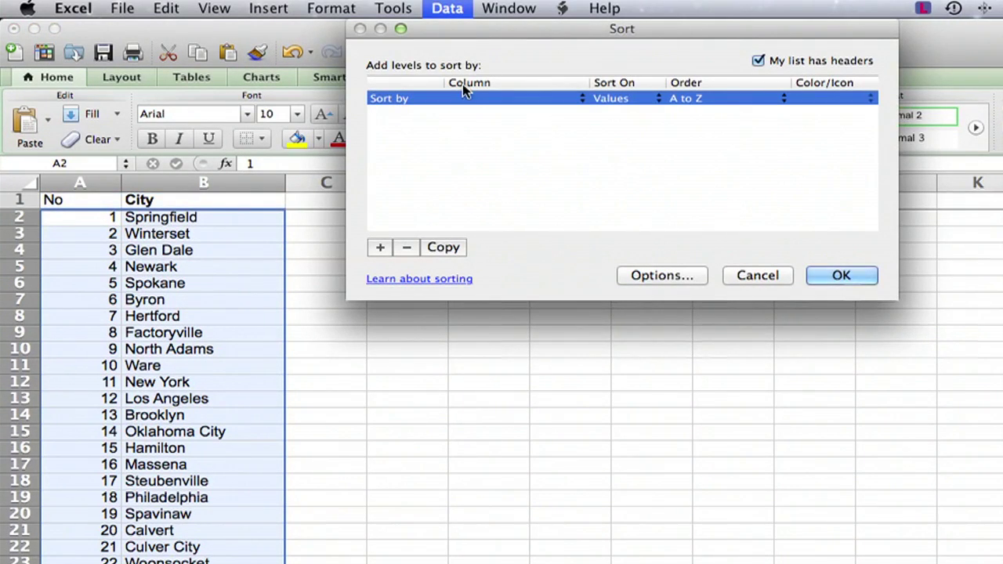
left_click(470, 98)
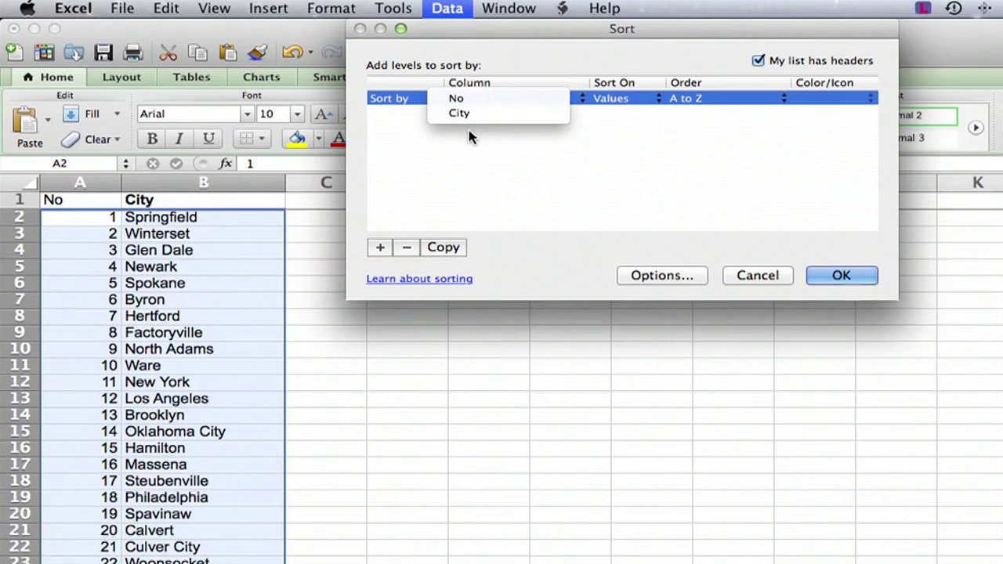
left_click(459, 113)
left_click(840, 276)
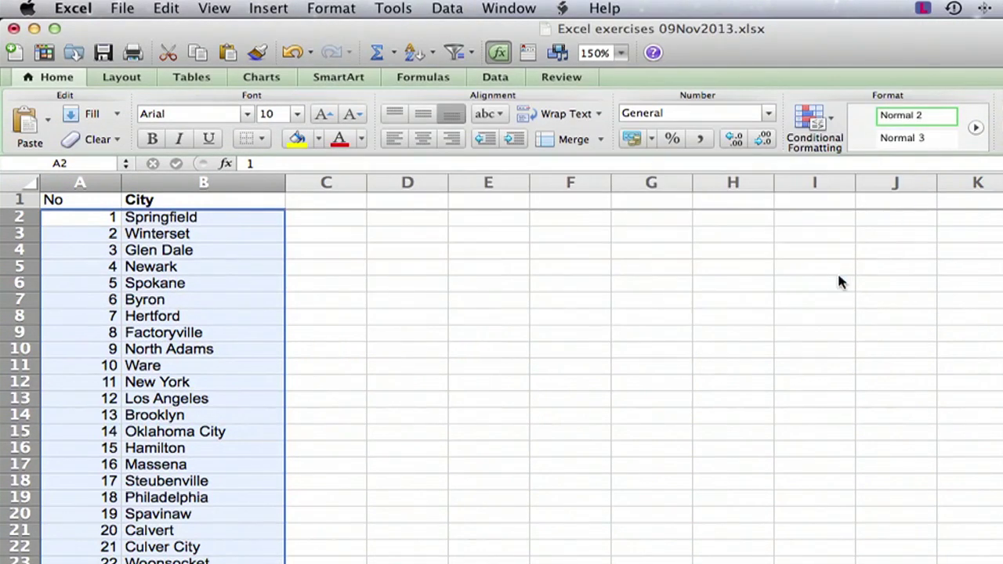
left_click(639, 268)
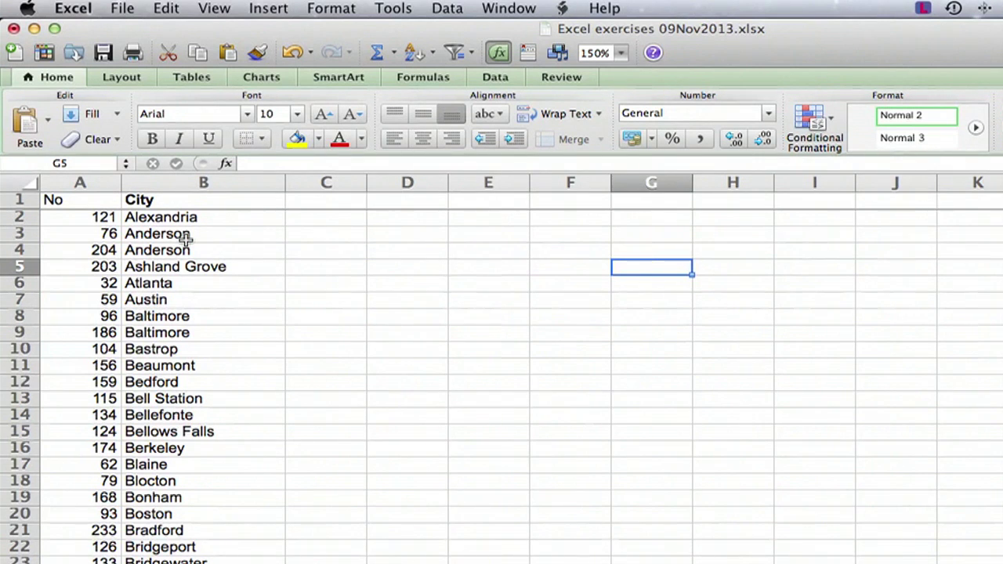
scroll(186, 239, "down", 5)
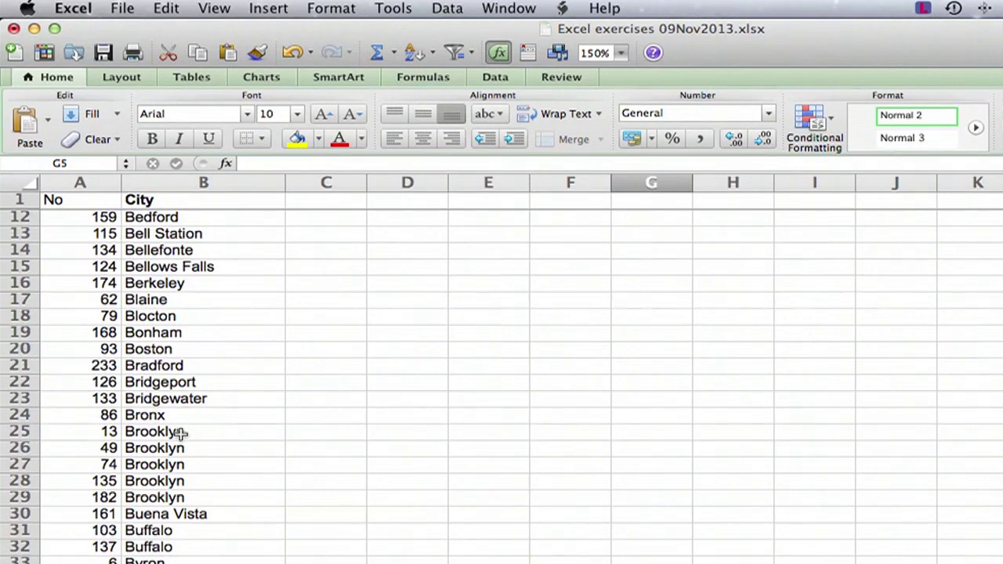
scroll(162, 486, "down", 5)
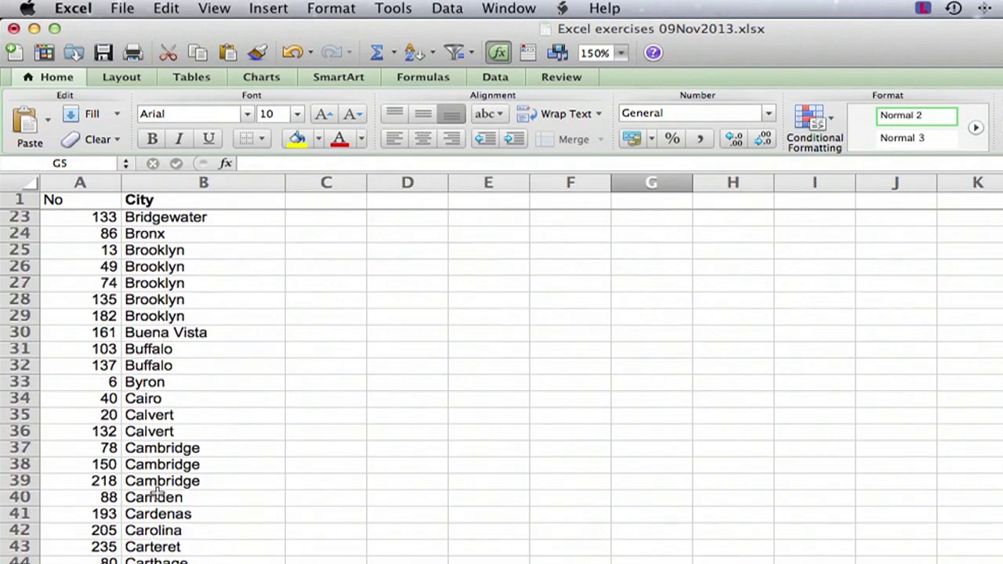
scroll(157, 502, "up", 7)
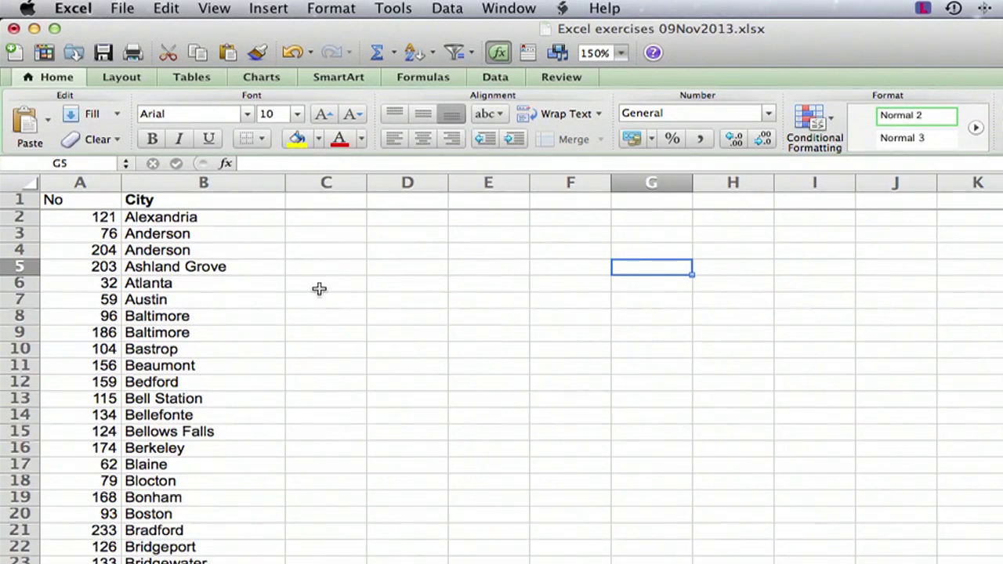
- Enter the heading 'Duplicate?' in C1 and N in C2 for Alexandria
left_click(317, 200)
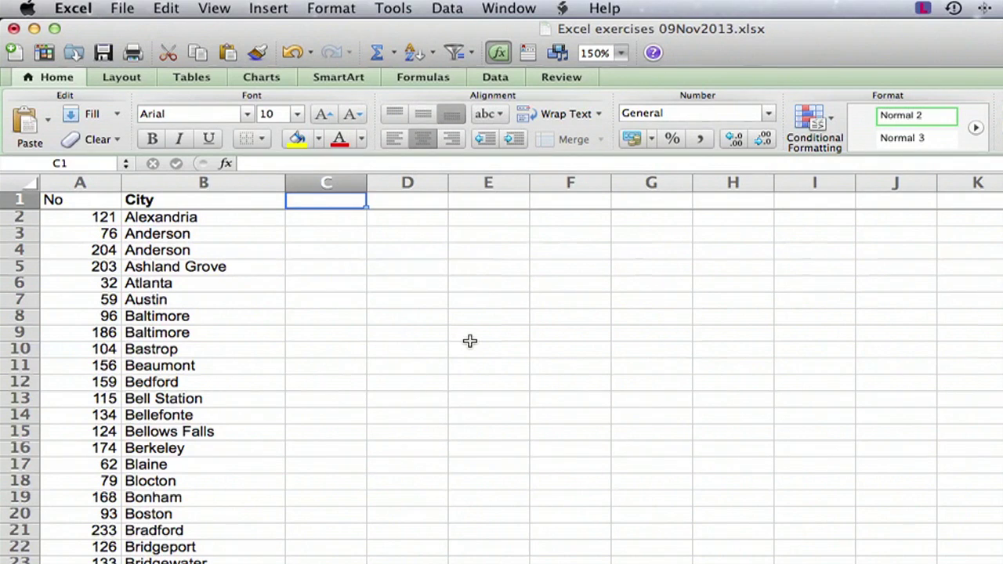
type("Dupli")
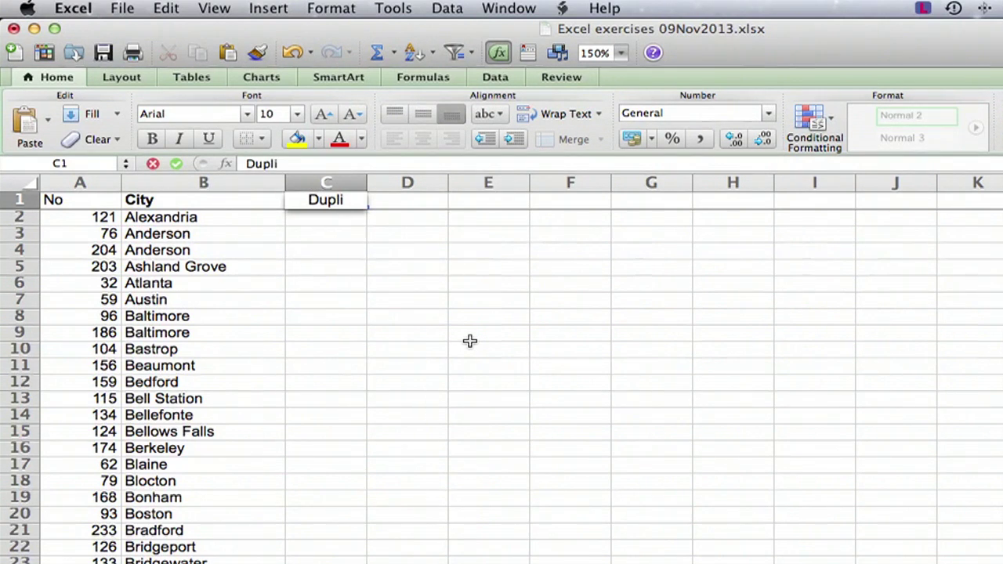
type("cates")
key("BackSpace")
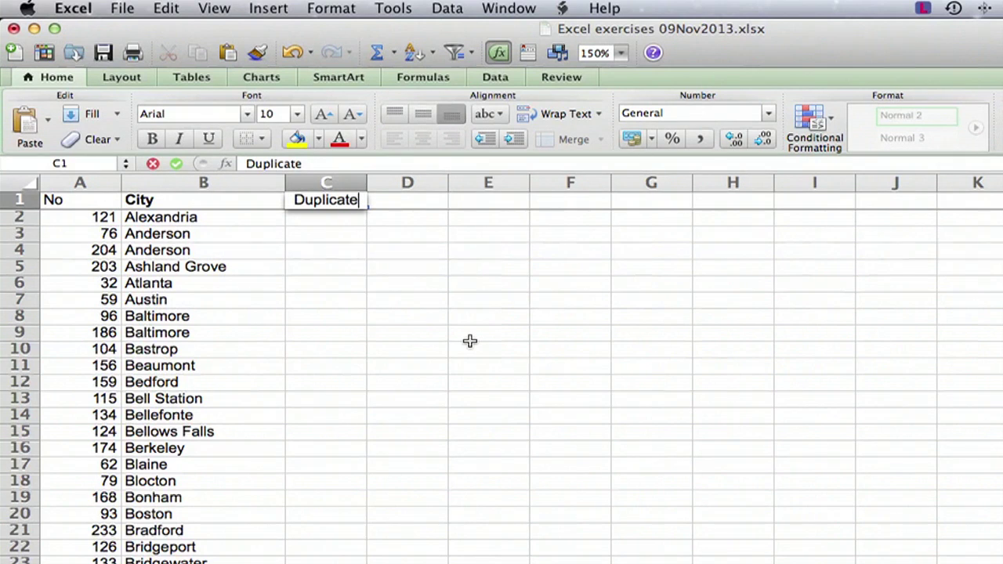
type("?")
key("Return")
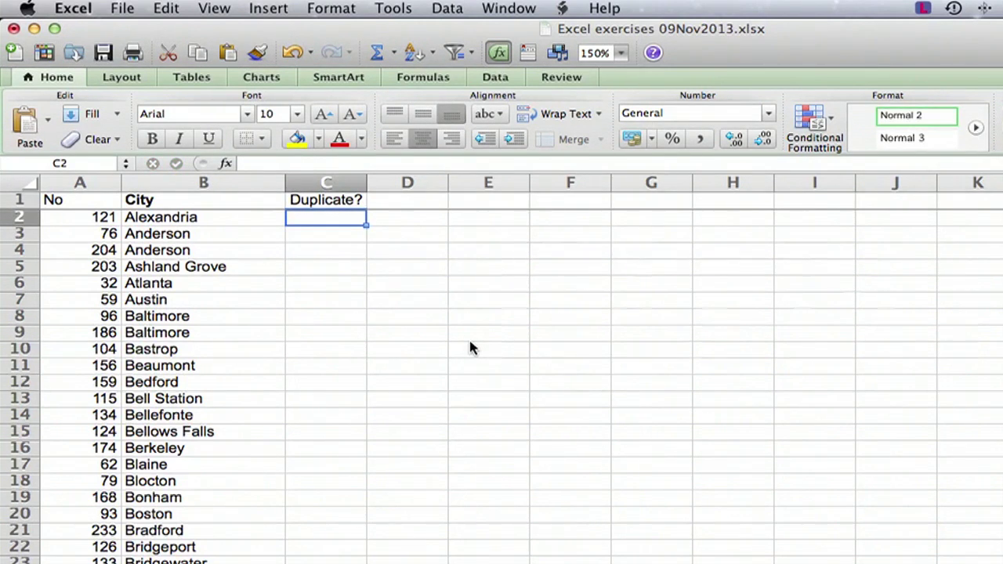
type("N")
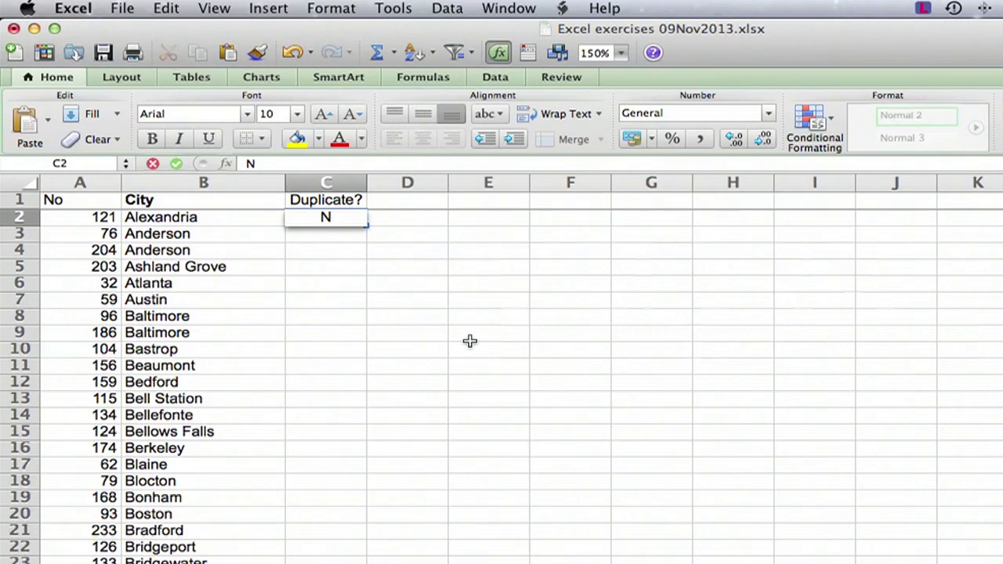
key("Return")
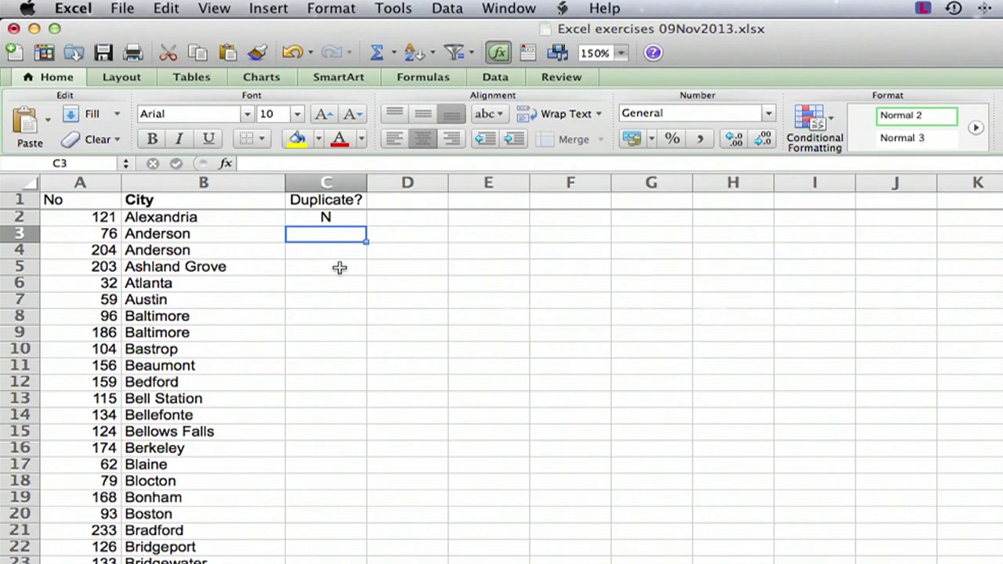
- Enter =IF(B3=B2,"Y","N") in C3 to flag a city matching the one above
type("=if(")
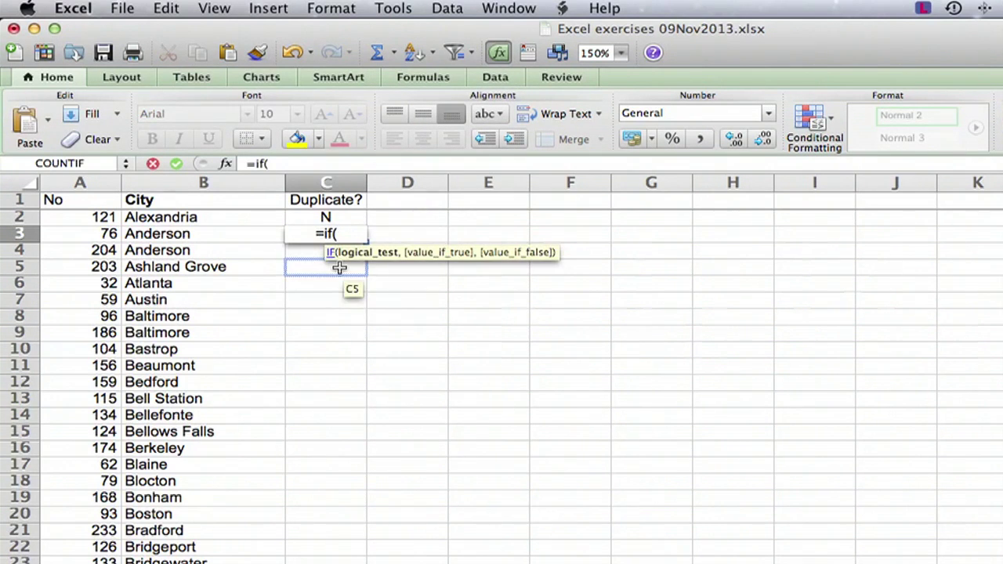
left_click(238, 237)
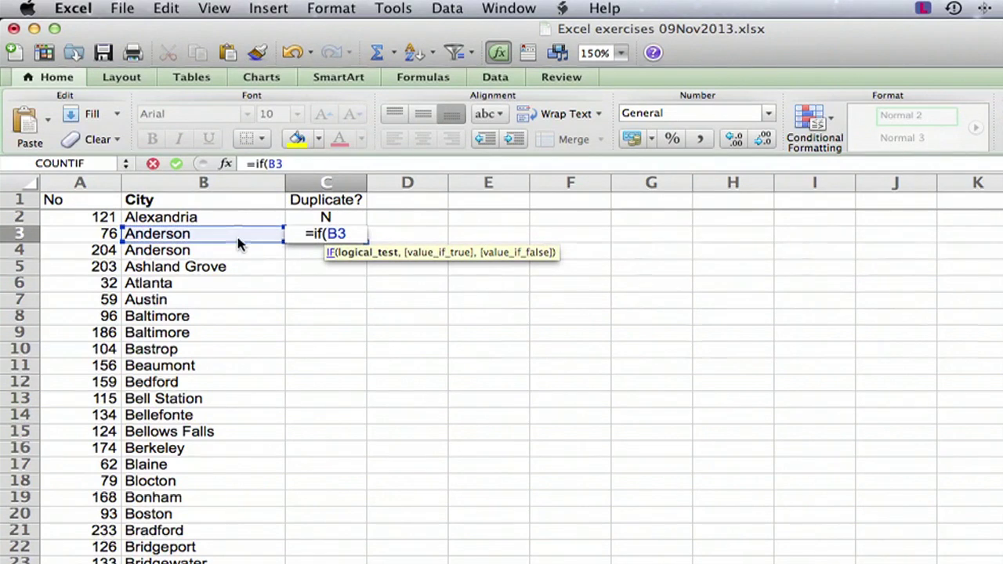
type("=")
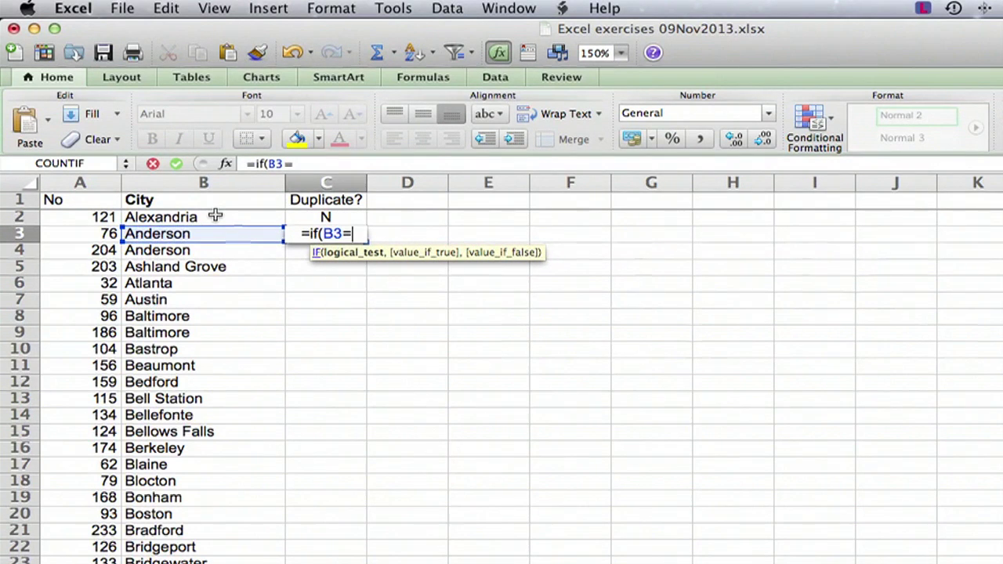
left_click(216, 216)
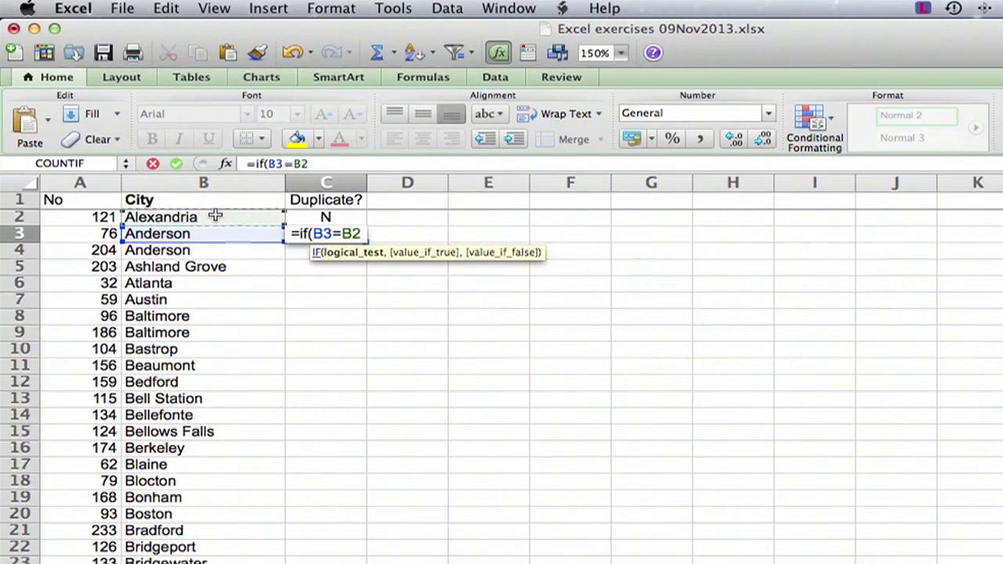
type(",")
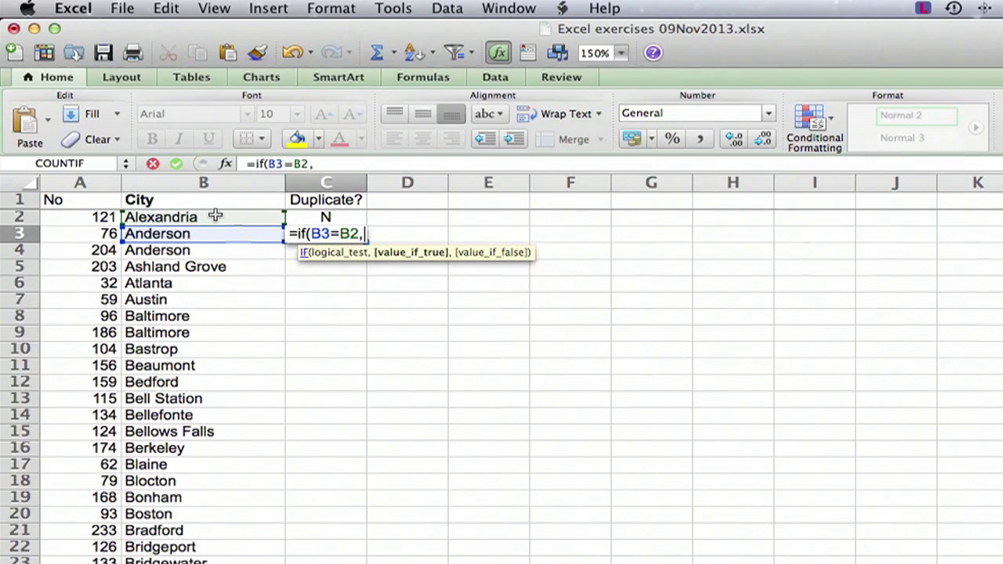
type("\"")
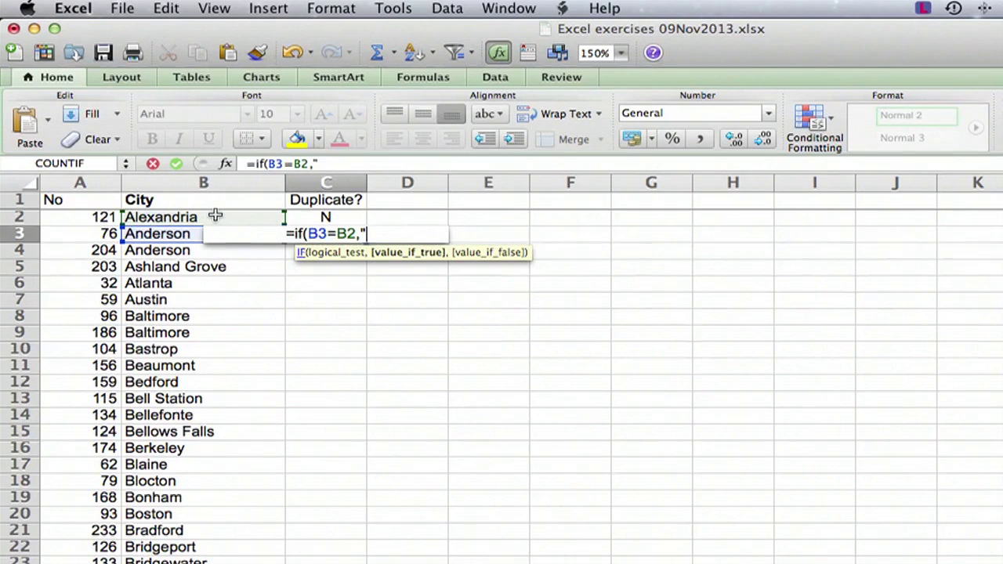
type("Y\"")
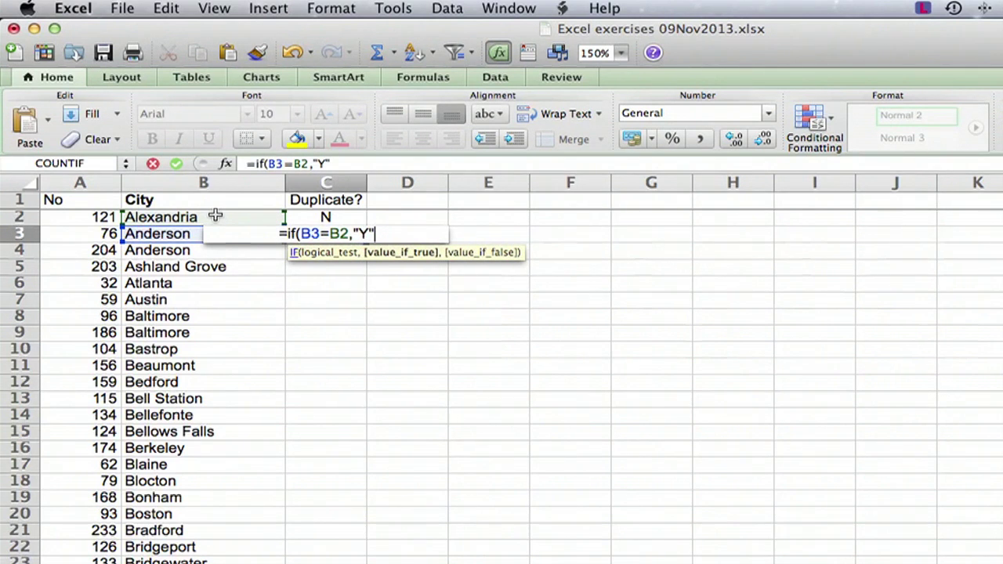
type(",")
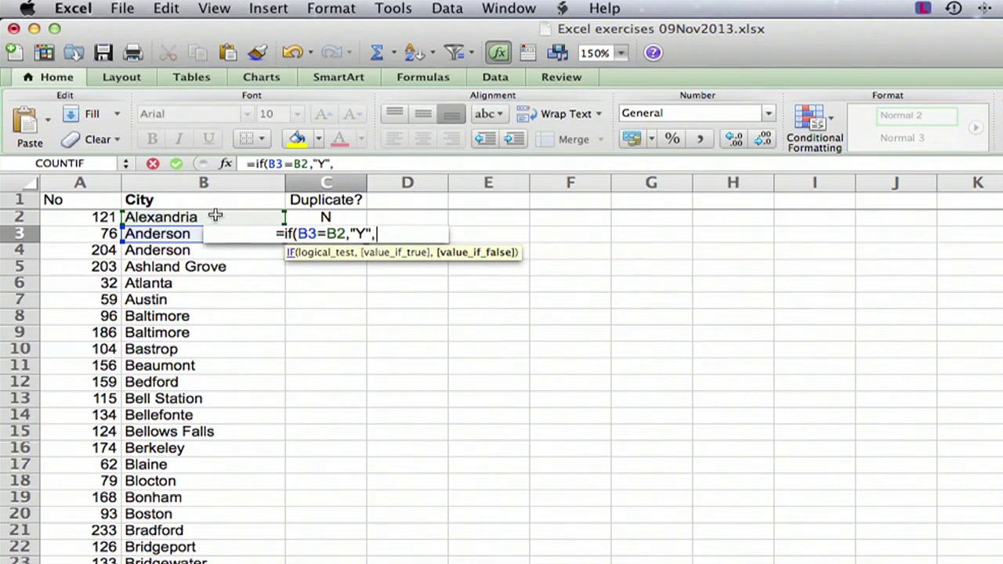
type("\"N")
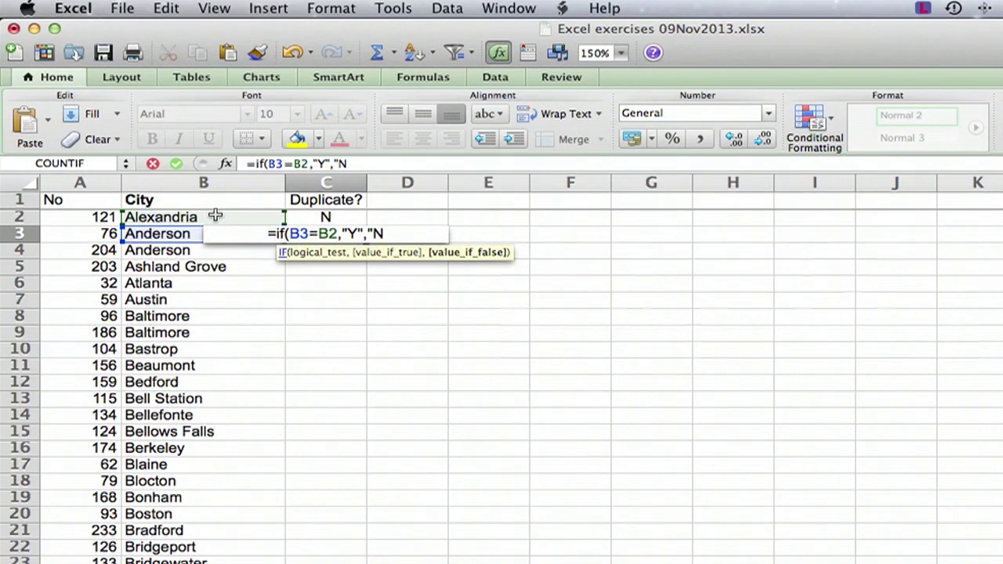
type("\"")
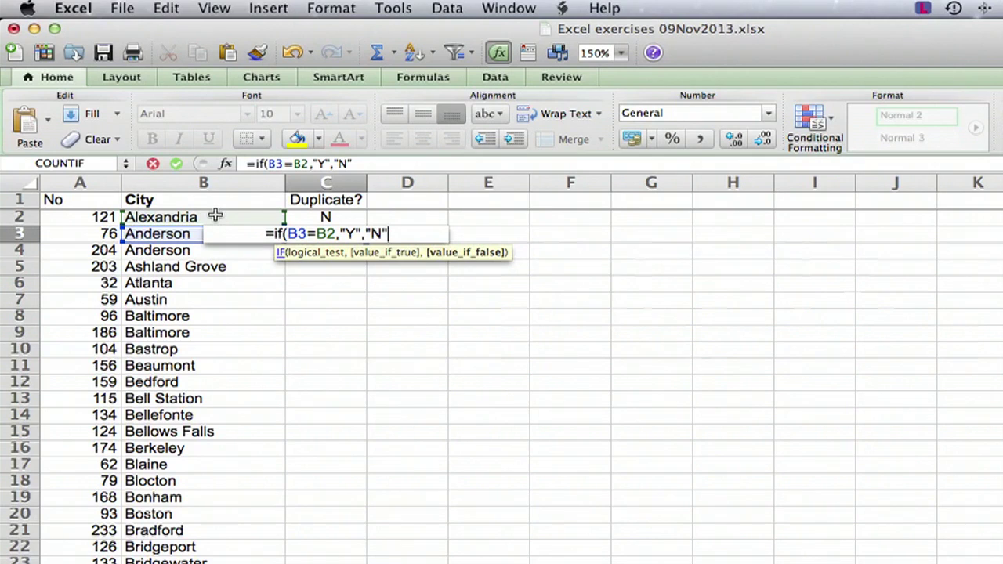
type("0")
key("BackSpace")
type(")")
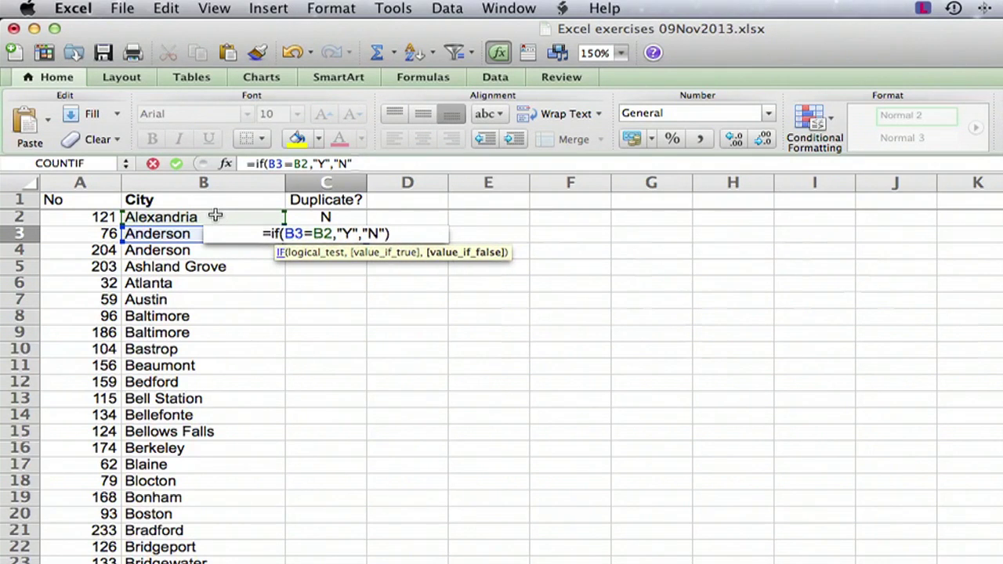
key("Return")
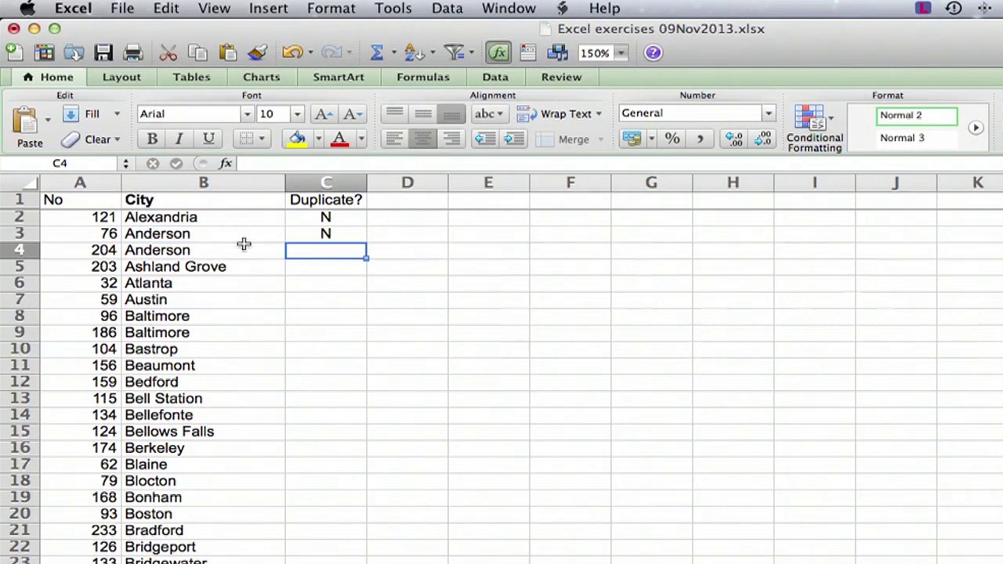
- Fill C3's duplicate-check formula down to the last city in the list
left_click(322, 235)
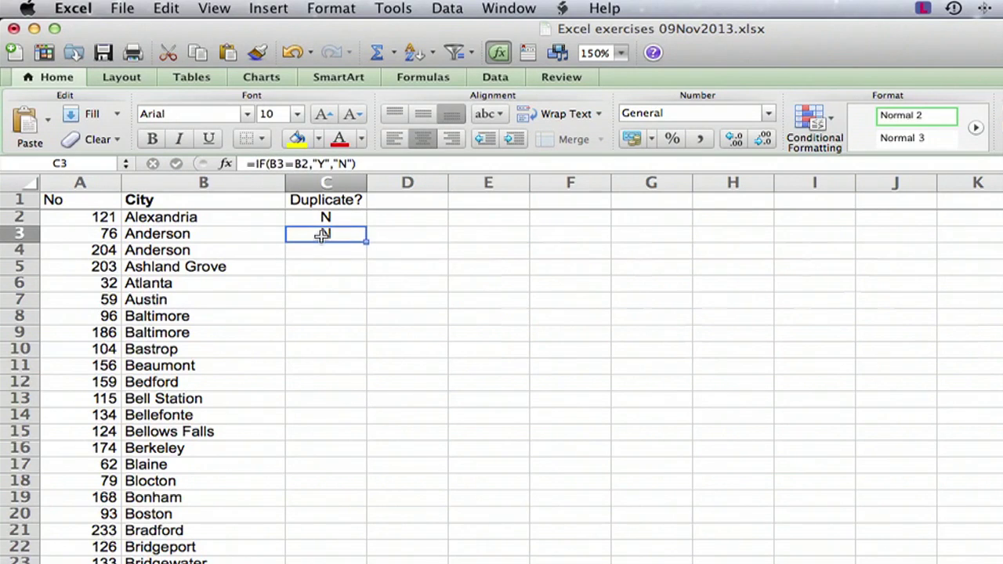
left_click_drag(363, 243, 383, 329)
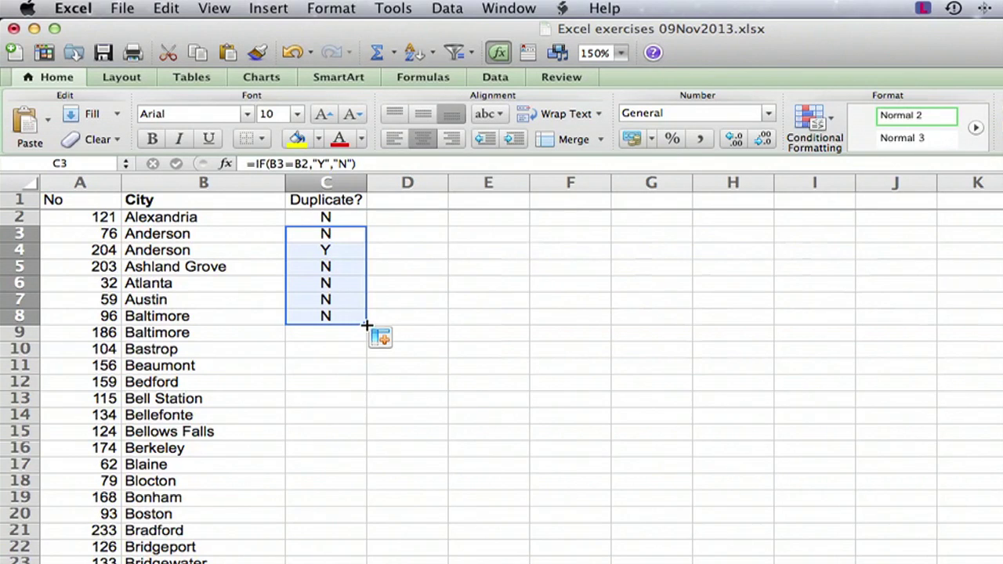
left_click_drag(367, 324, 311, 561)
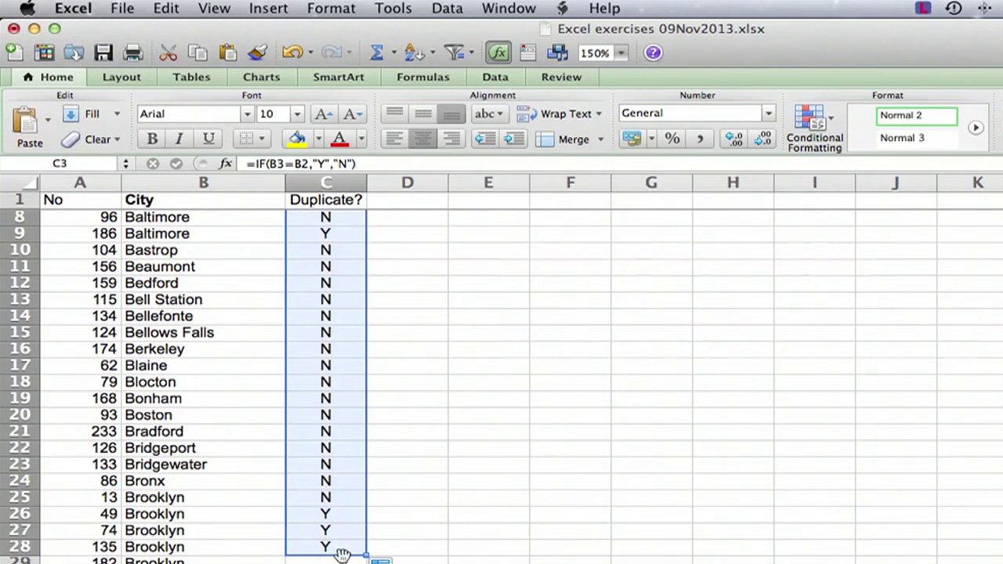
left_click(345, 546)
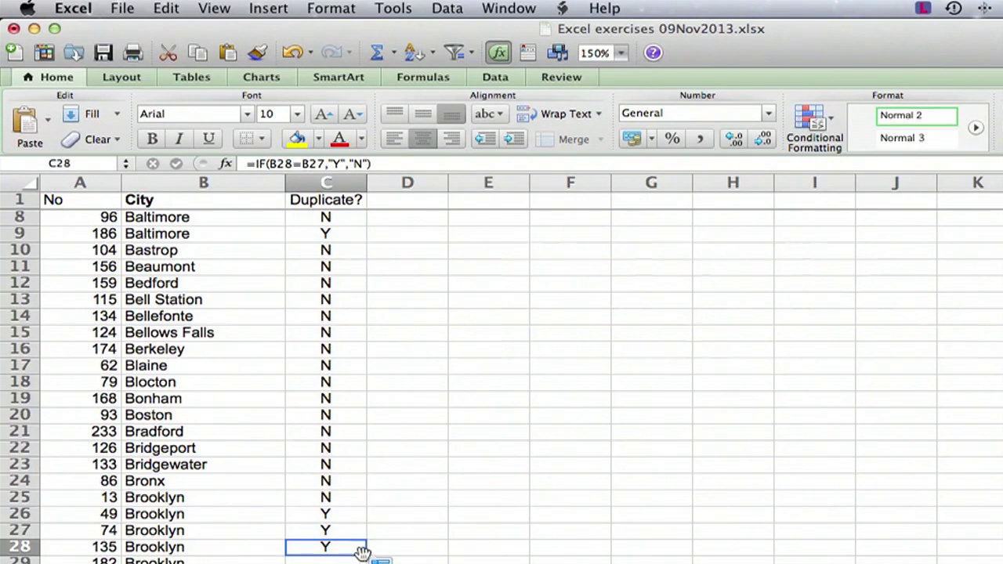
double_click(362, 555)
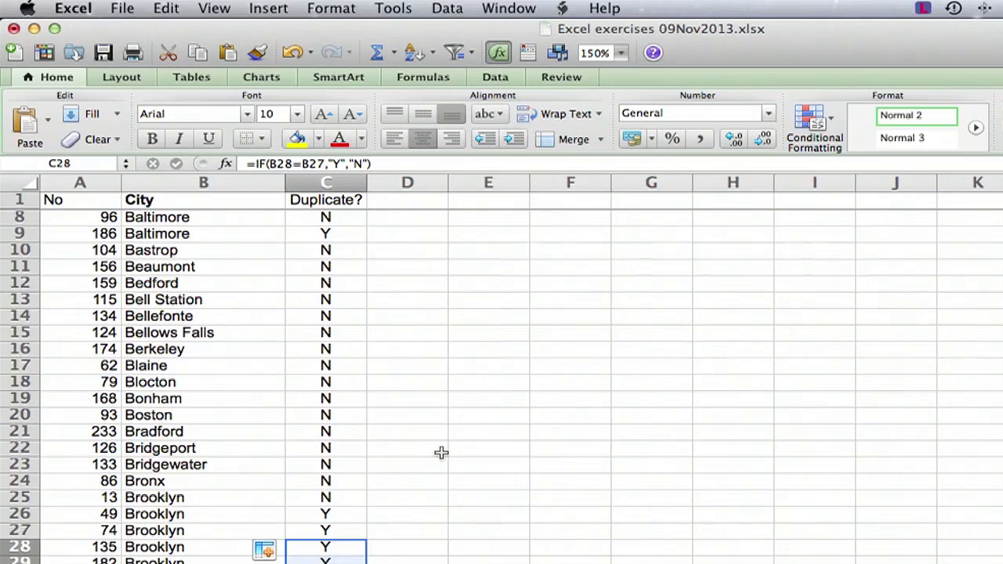
scroll(441, 452, "down", 10)
scroll(442, 452, "down", 15)
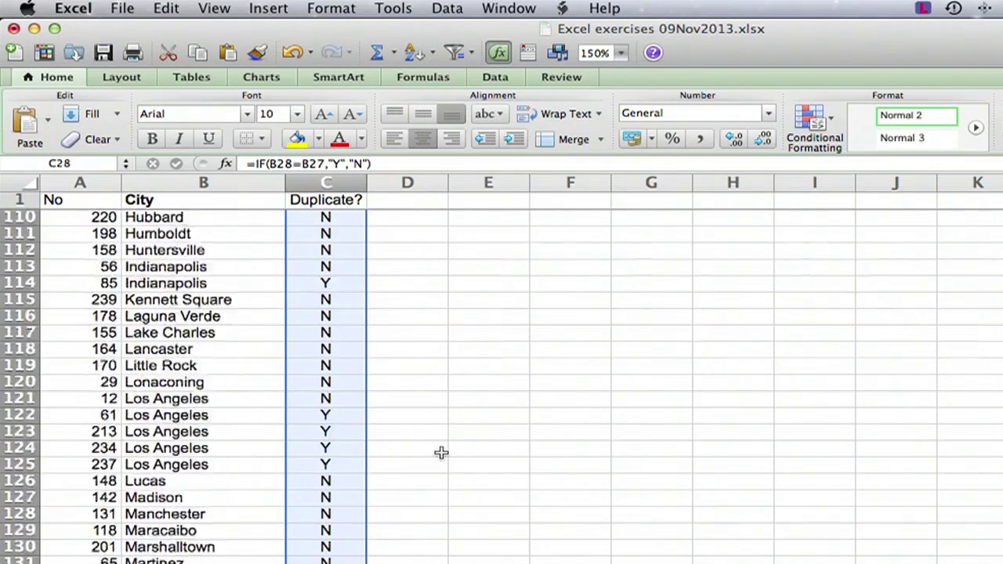
scroll(441, 452, "up", 20)
scroll(429, 442, "up", 5)
left_click(327, 183)
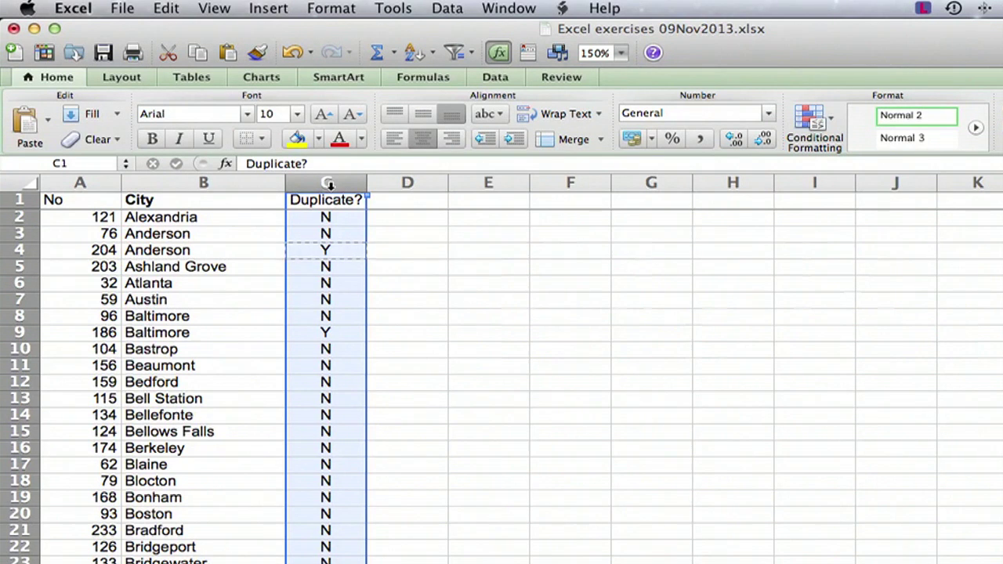
- Copy column C and paste it back as values only, then clear the copy marquee
left_click(166, 7)
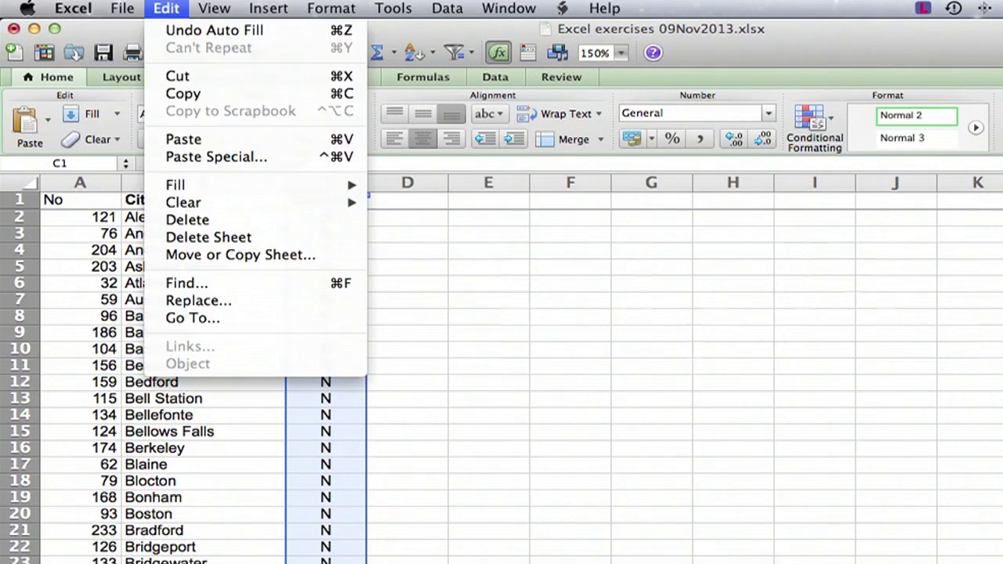
left_click(186, 97)
left_click(167, 7)
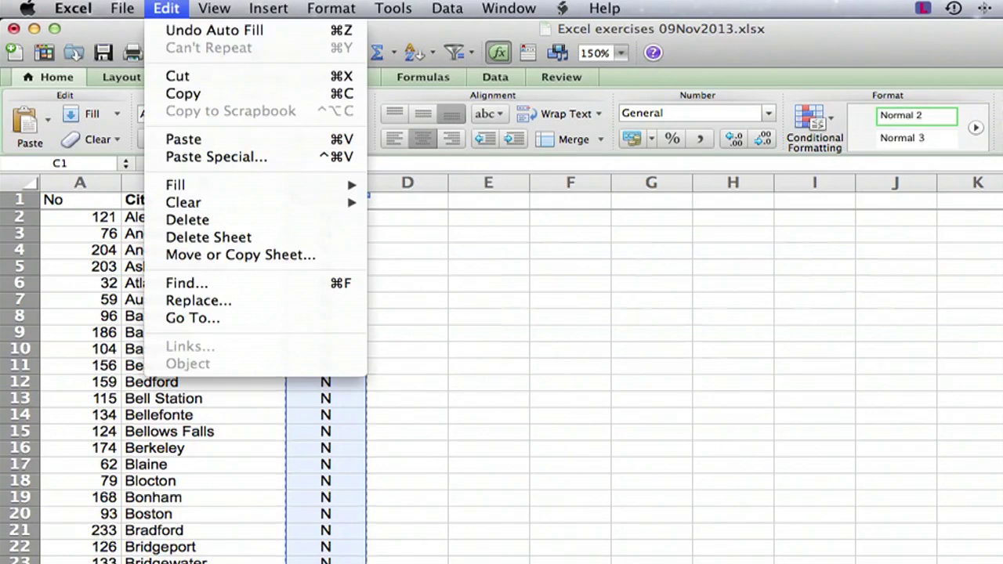
left_click(208, 157)
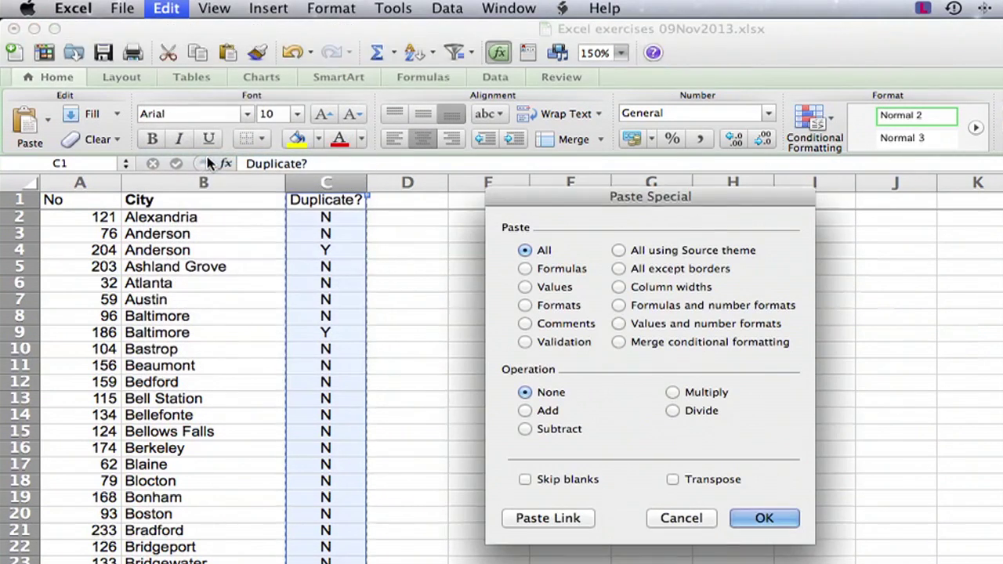
left_click(525, 287)
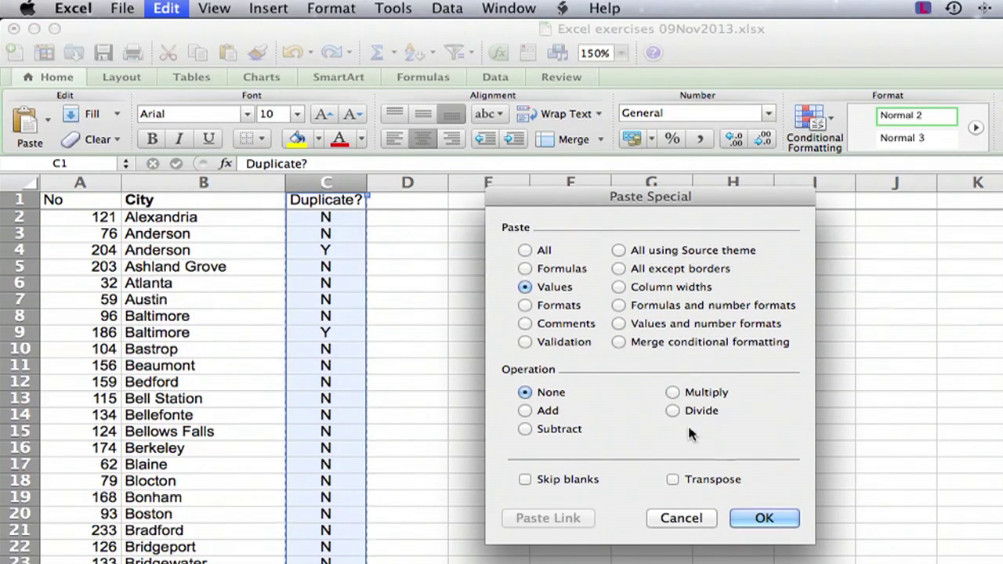
left_click(762, 518)
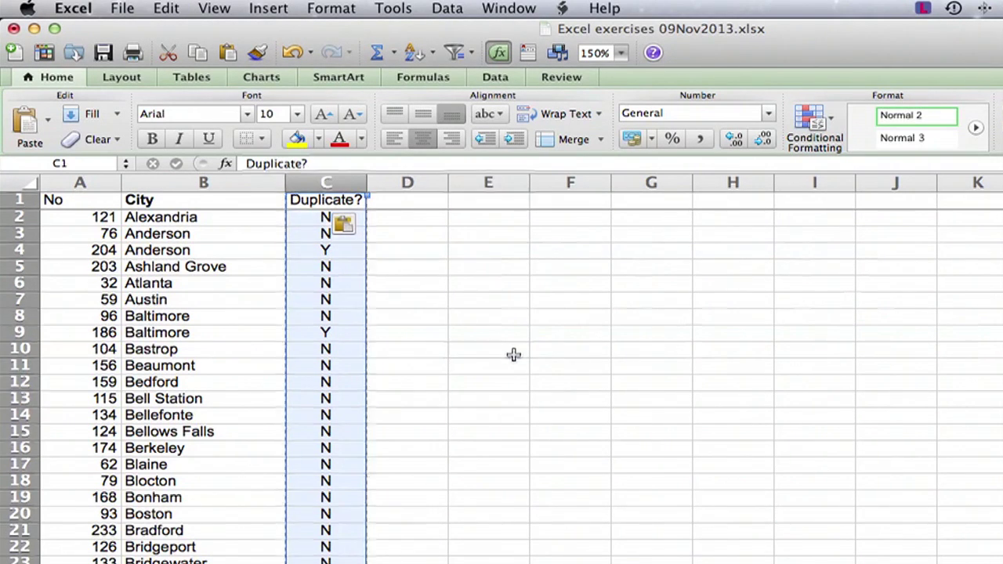
left_click(514, 355)
left_click(337, 300)
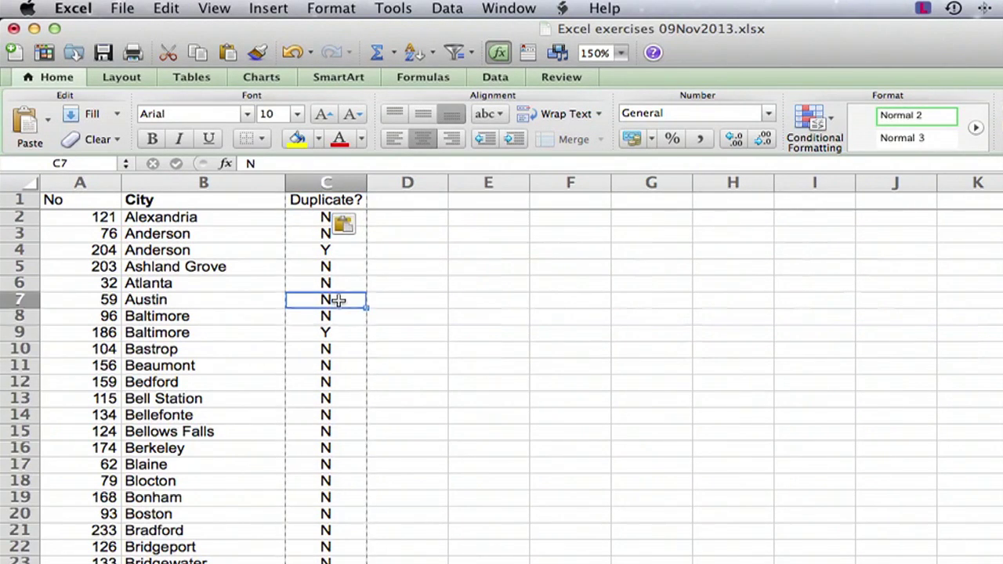
key("Down")
key("Down")
key("Down")
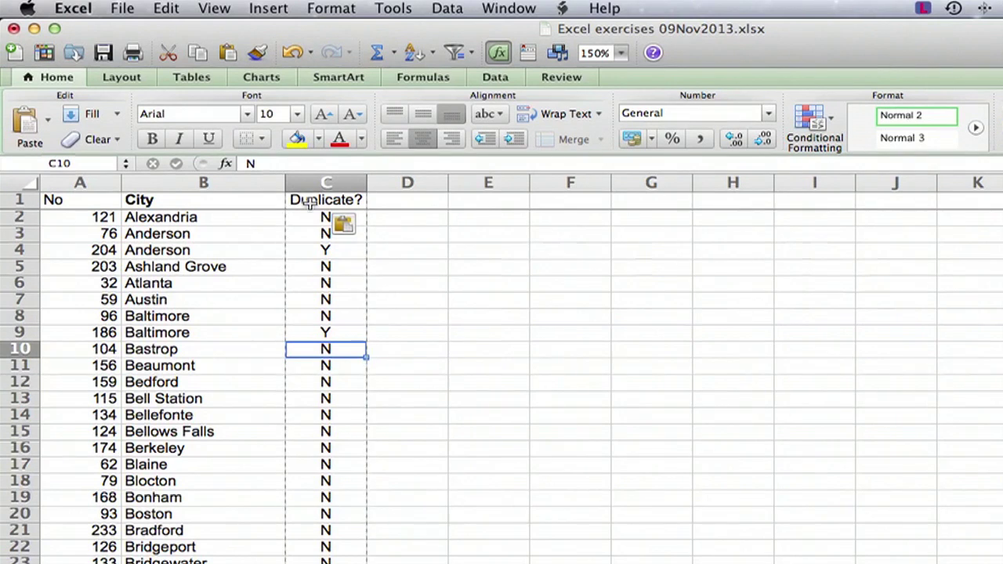
left_click(512, 355)
key("Escape")
left_click(563, 306)
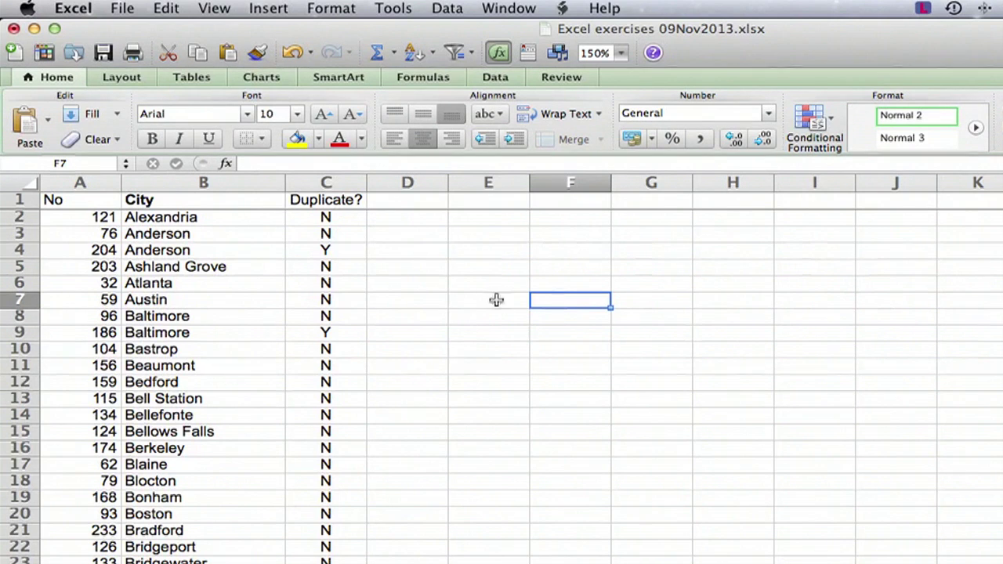
- Sort columns A–C by Duplicate? in Z to A order so Y-flagged rows come first
left_click_drag(95, 181, 315, 213)
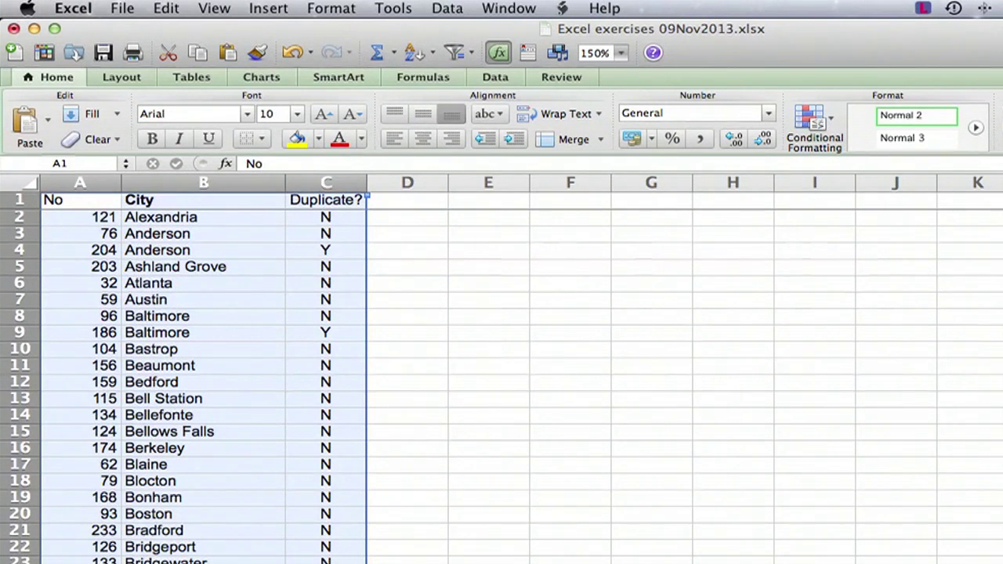
left_click(448, 8)
left_click(455, 31)
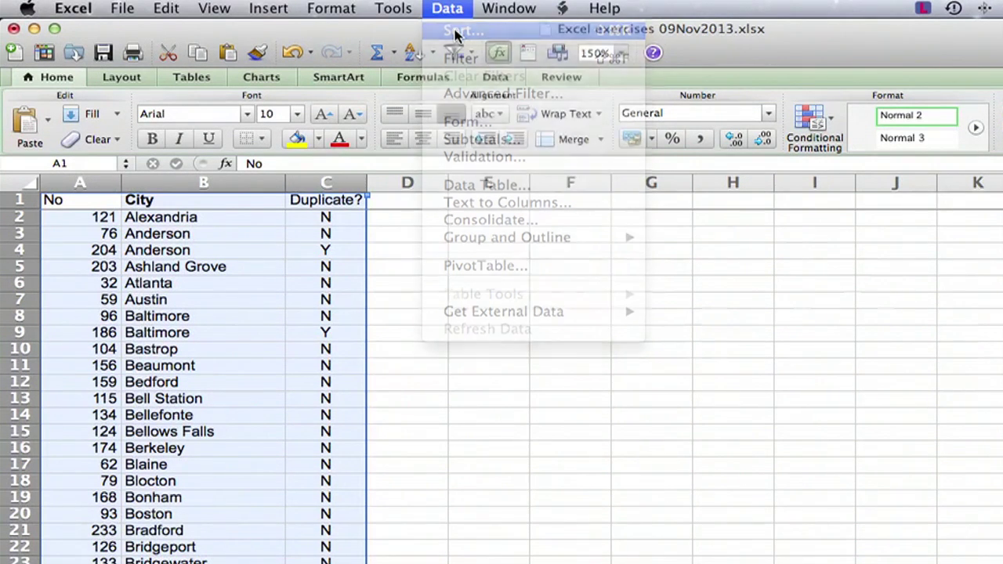
left_click(474, 107)
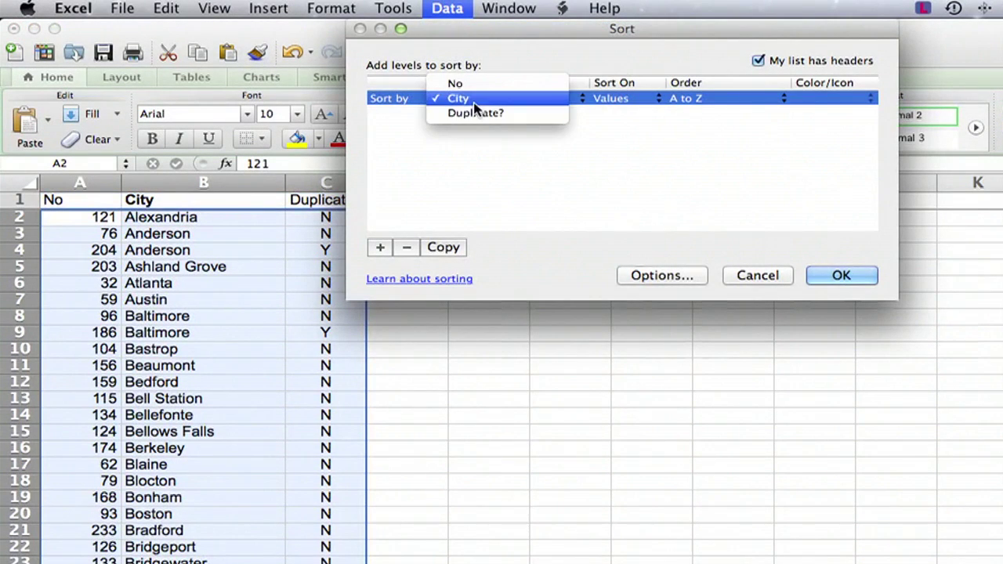
left_click(478, 114)
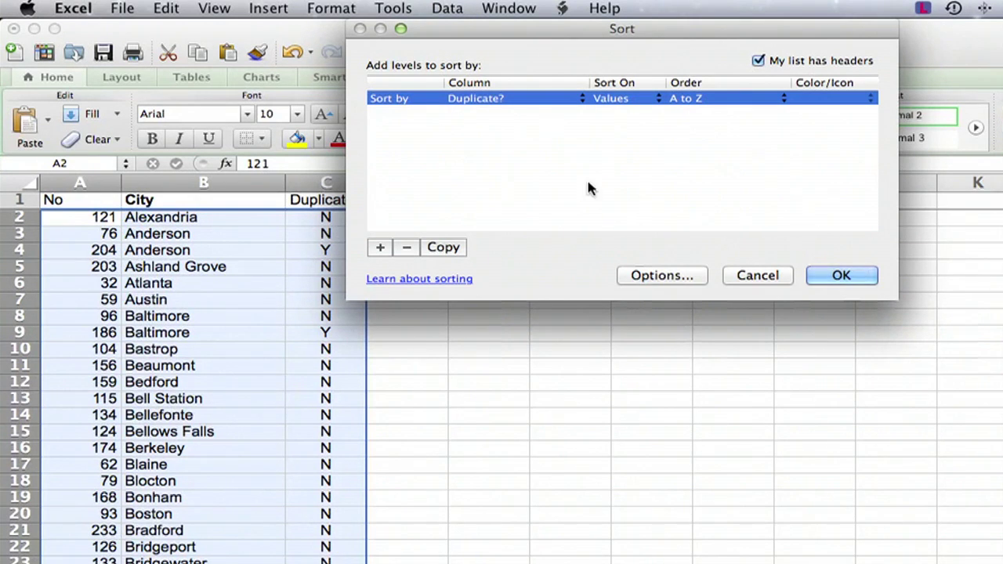
left_click(704, 100)
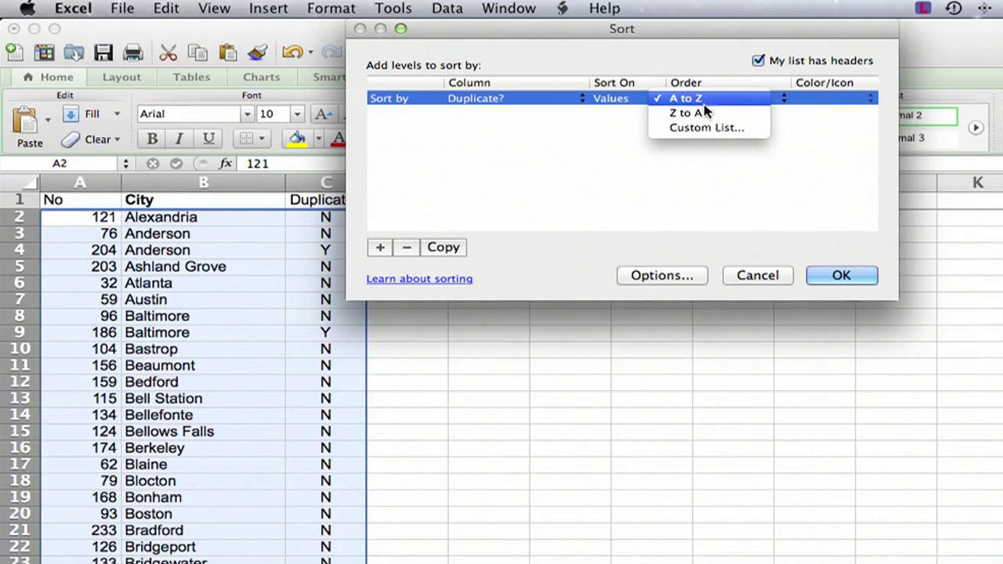
left_click(705, 114)
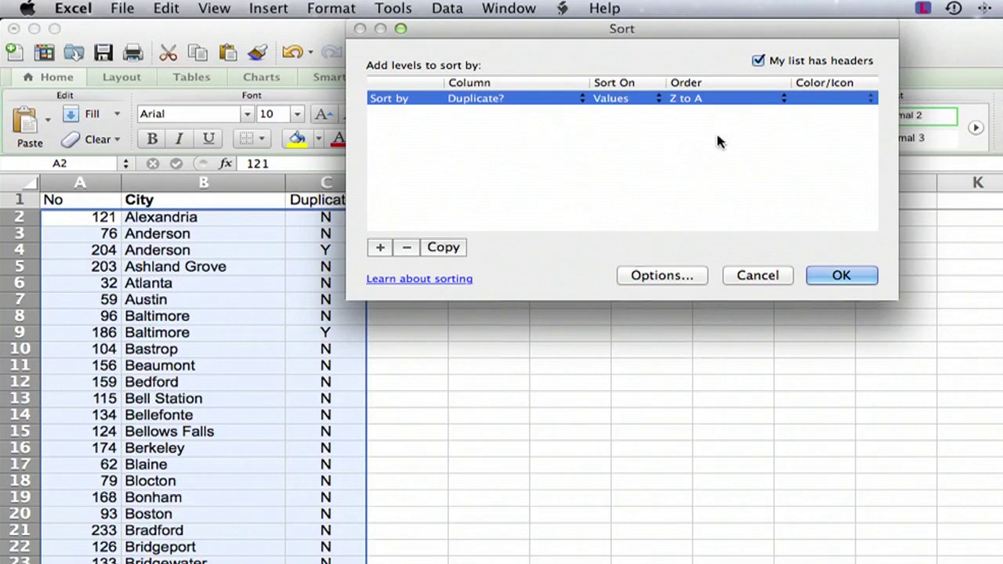
left_click(827, 274)
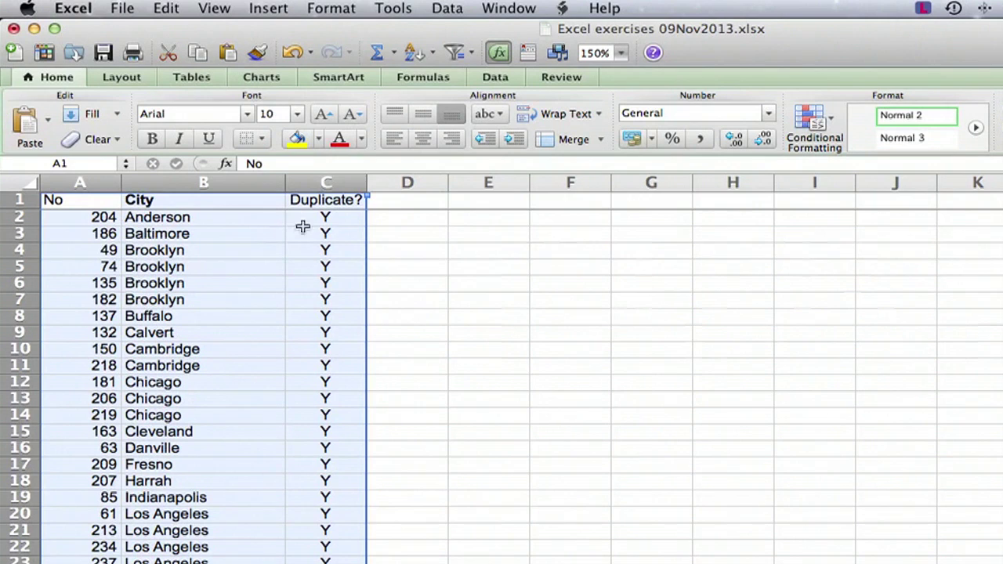
left_click(426, 246)
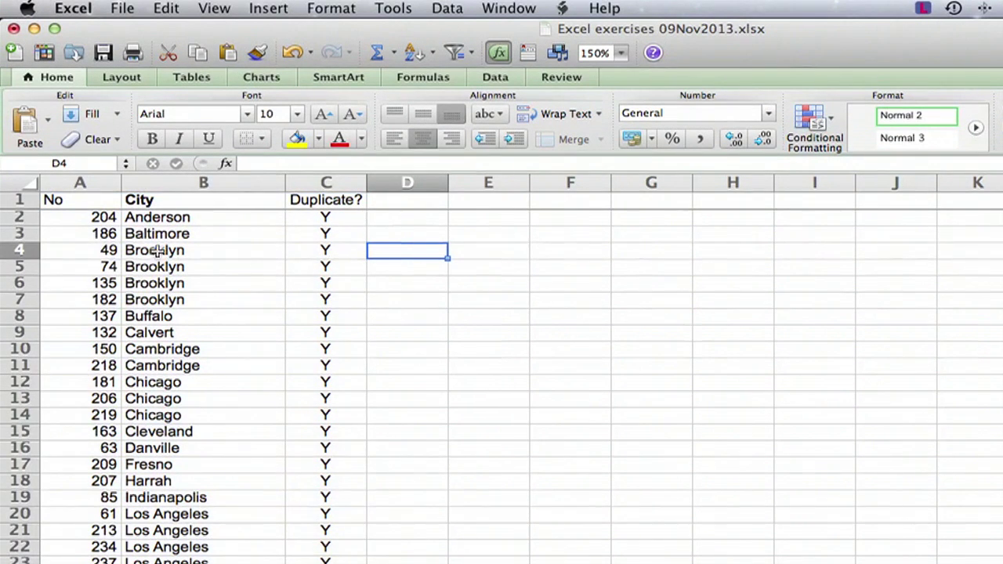
- Delete rows 2–43, the Y-flagged duplicates, and review the remaining N-flagged cities
left_click_drag(21, 217, 65, 508)
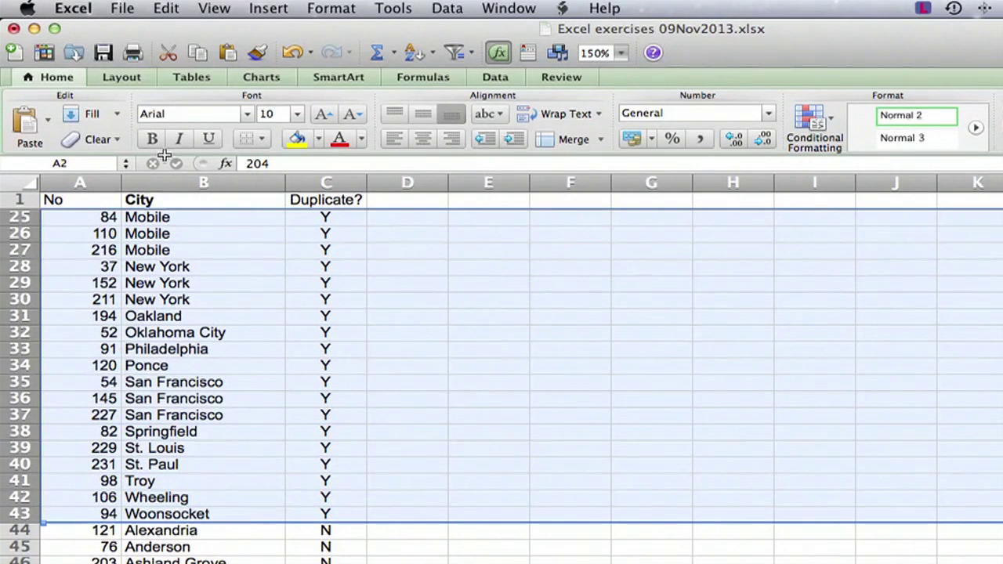
left_click(166, 8)
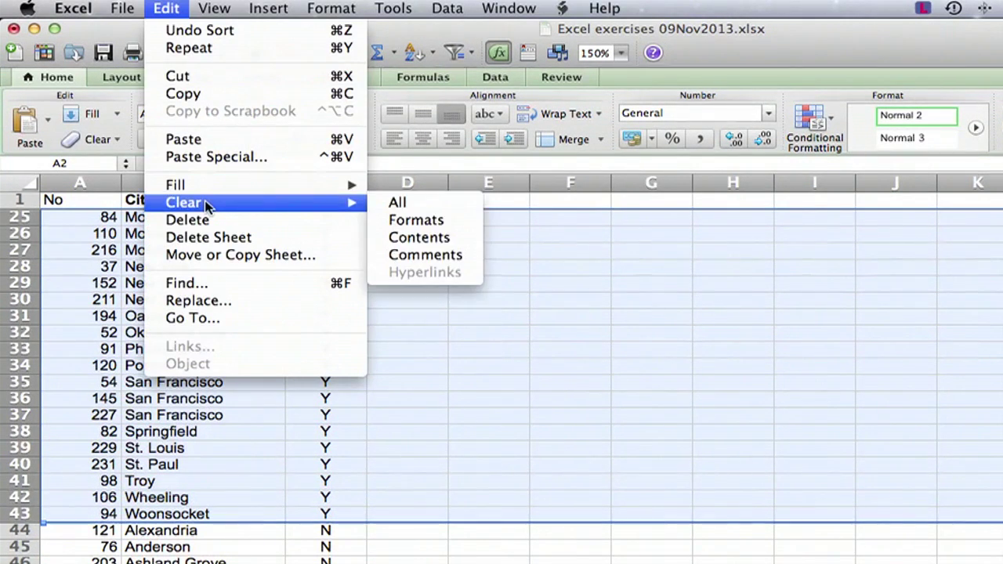
left_click(213, 221)
left_click(438, 323)
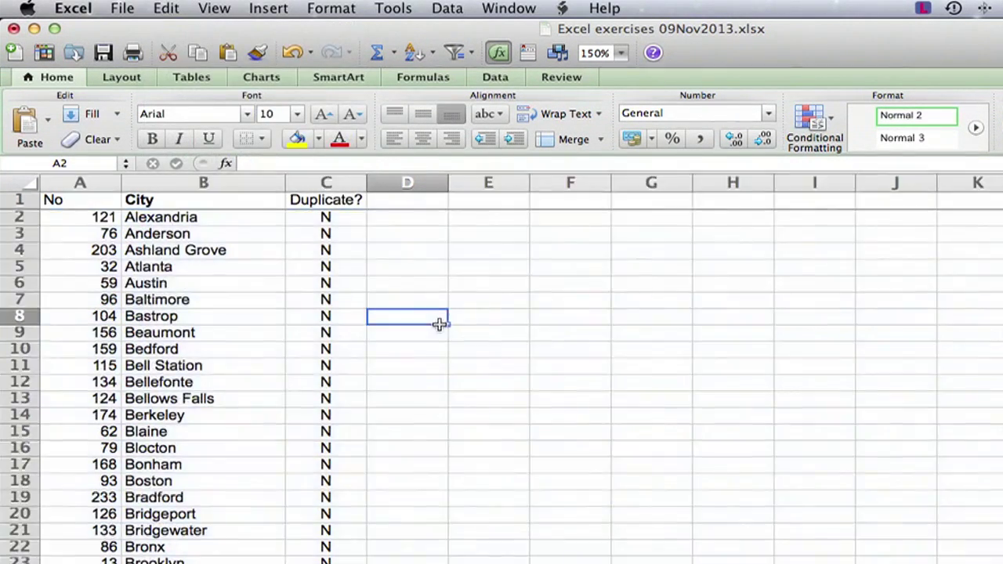
scroll(328, 274, "down", 9)
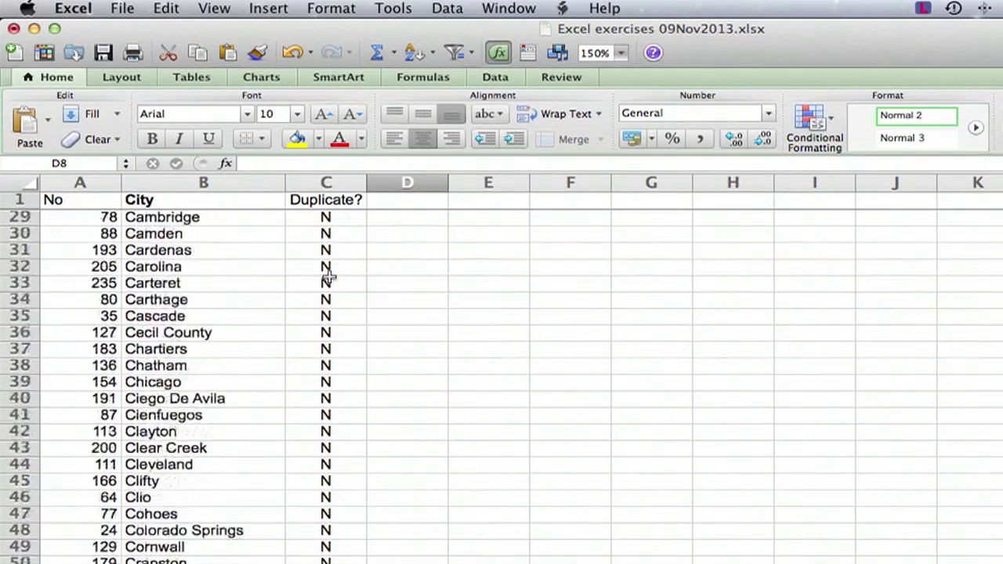
scroll(328, 274, "up", 9)
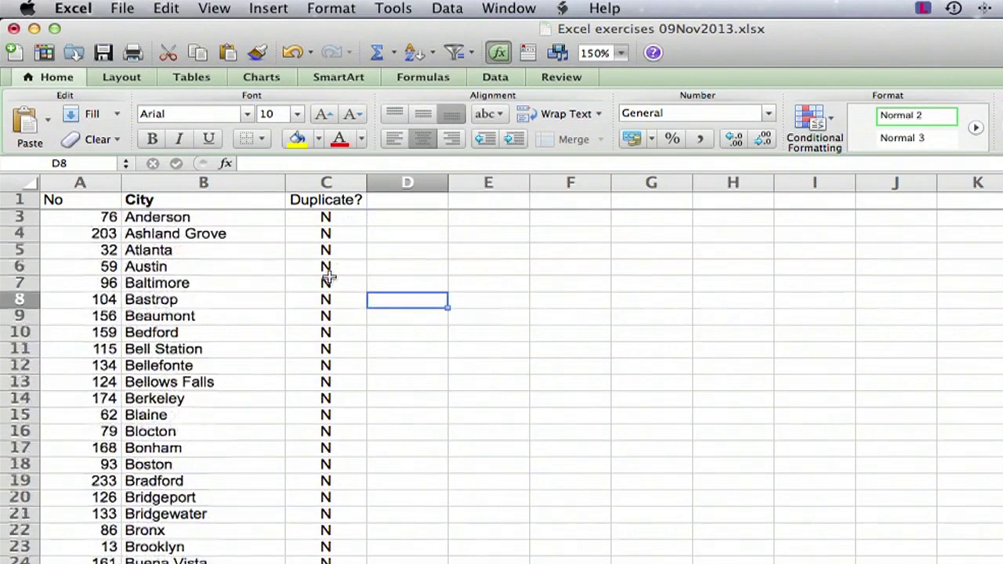
left_click(187, 186)
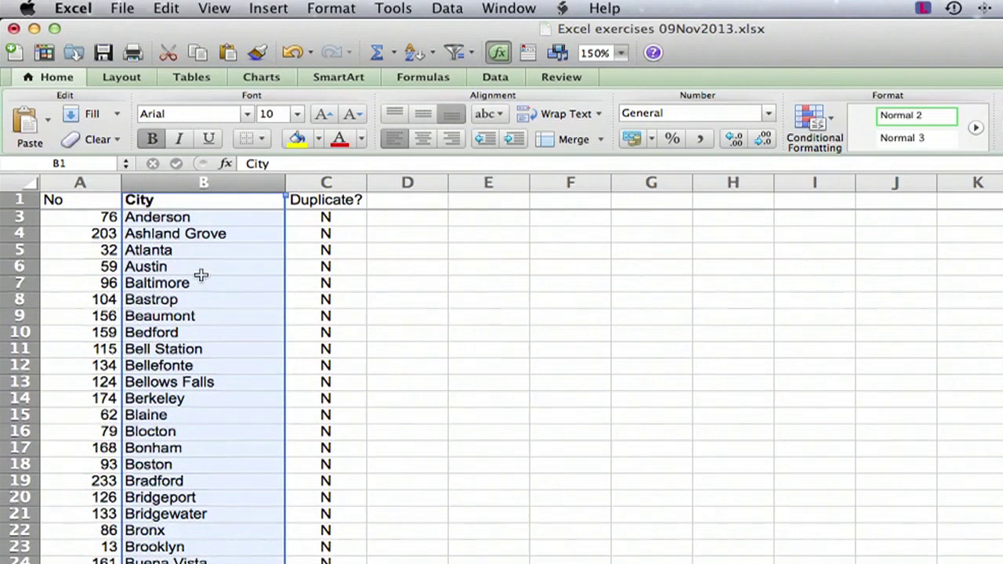
left_click(465, 313)
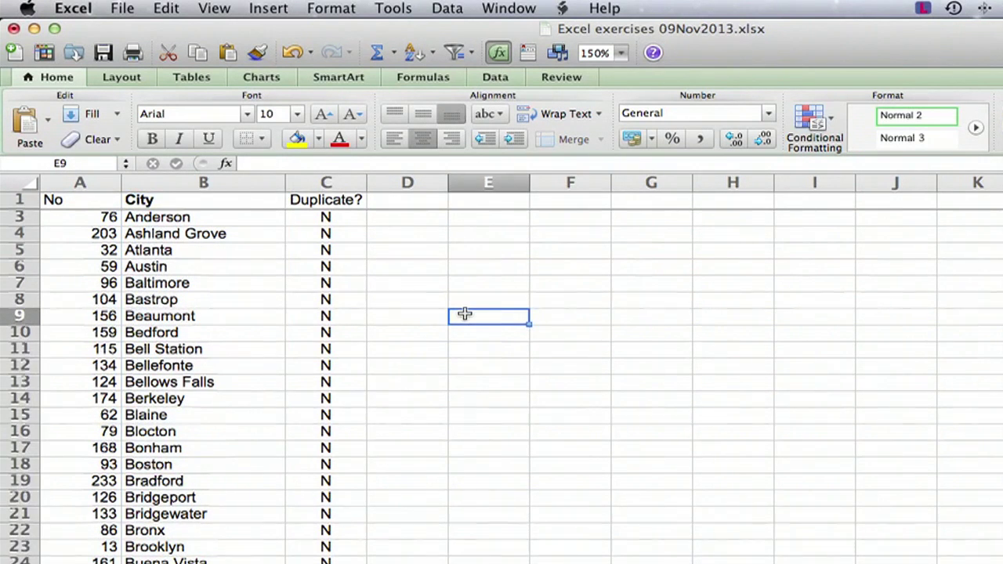